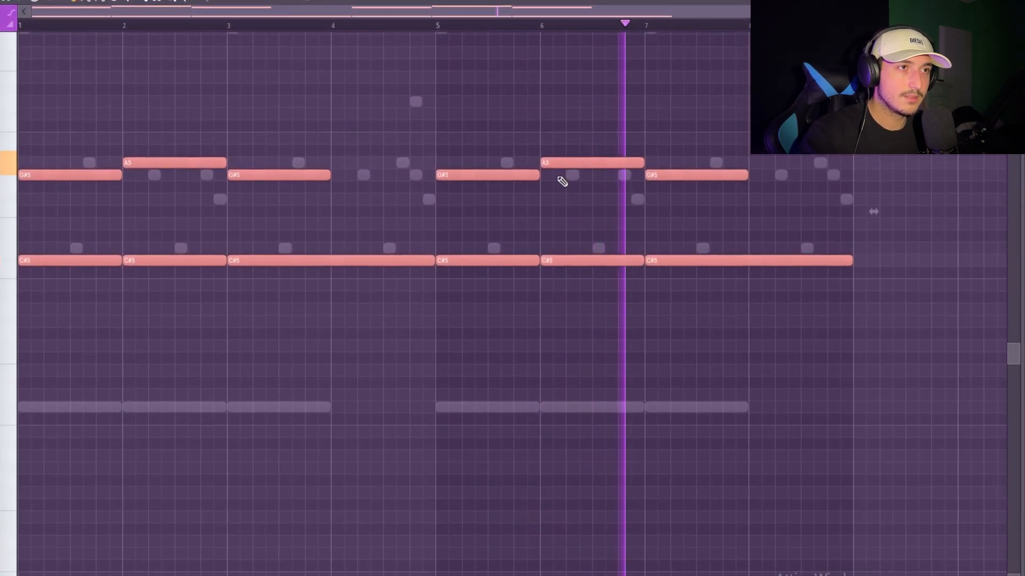
Review the Pad 20 note pattern in the piano roll, highlighting the notes across all eight bars
drag(828, 262, 160, 144)
drag(758, 289, 4, 115)
ctrl+click(504, 385)
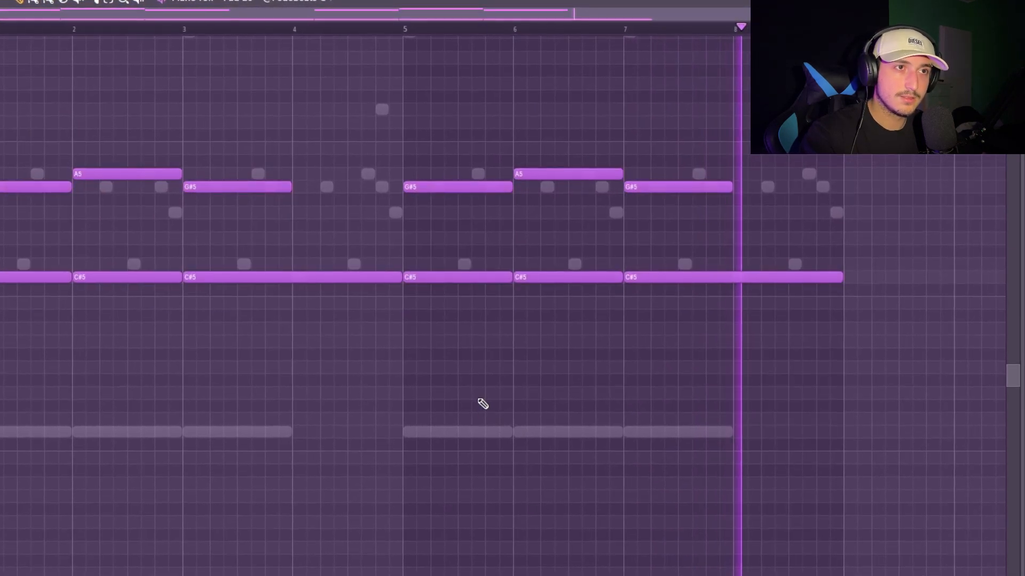
key(ctrl+a)
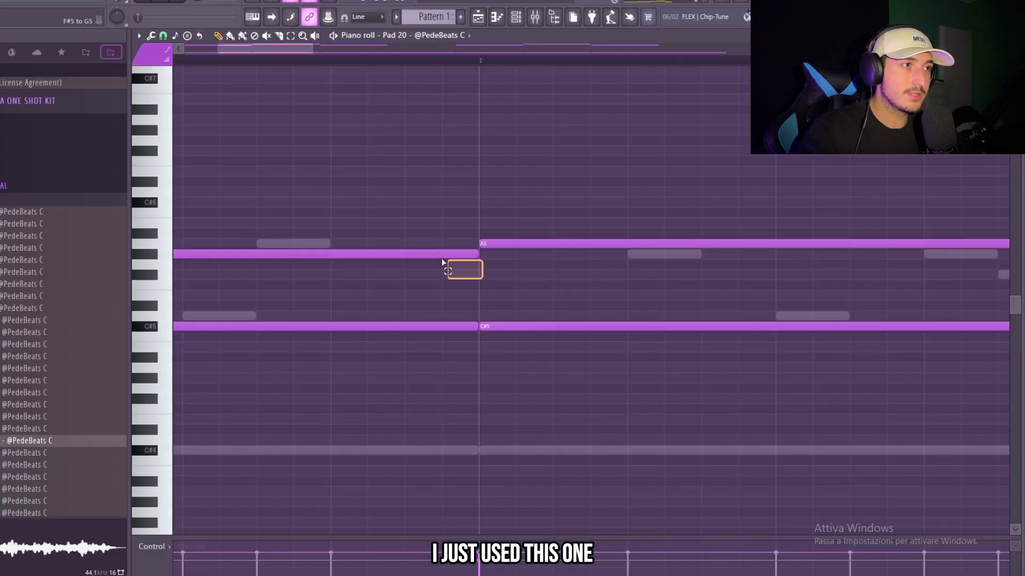
scroll(492, 266, down, 8)
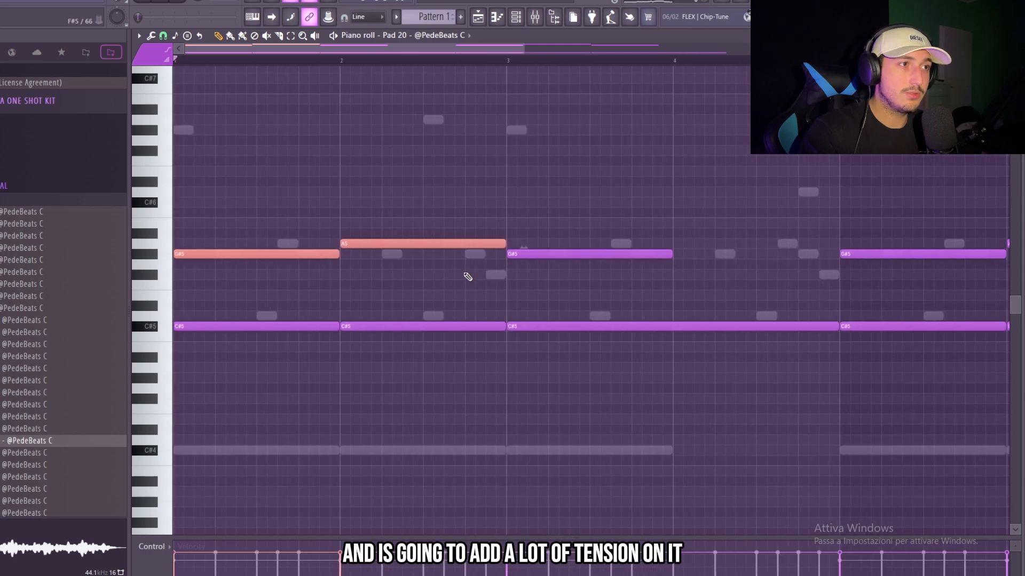
drag(703, 316, 199, 220)
drag(717, 334, 247, 219)
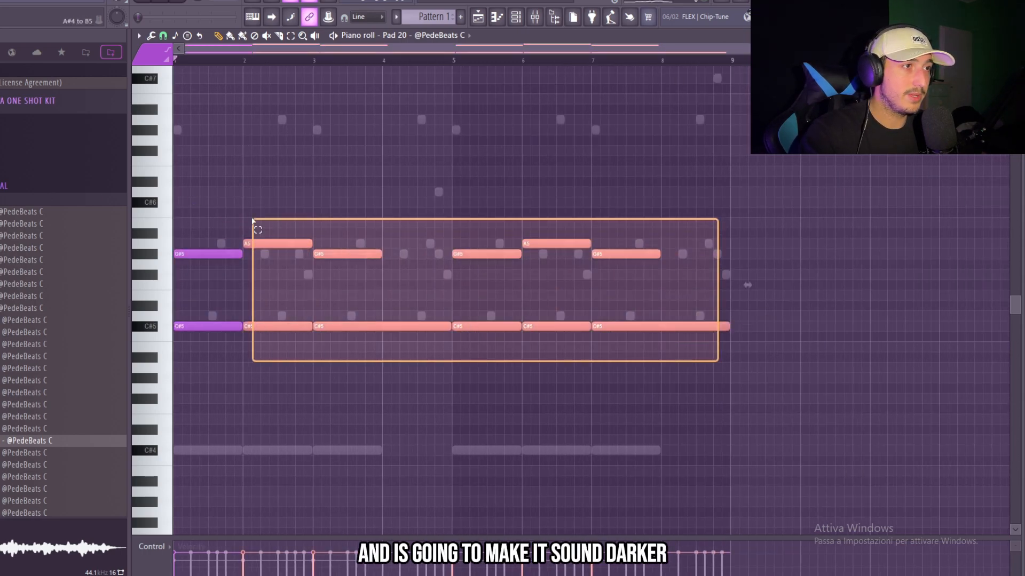
click(389, 169)
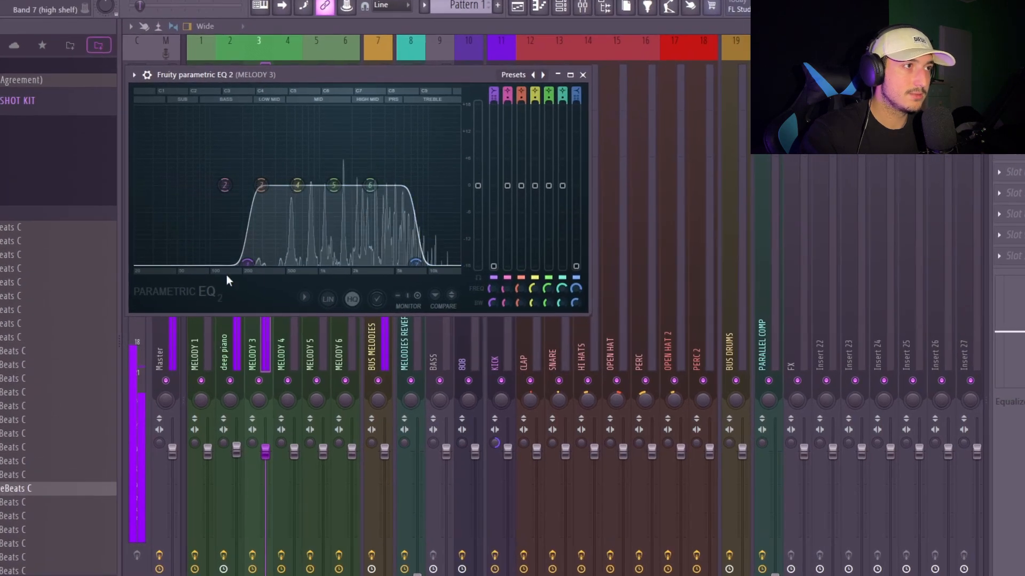
Adjust the low and high cuts in the MELODY 3 track's Parametric EQ 2 and close its Fruity Reeverb 2
drag(247, 263, 250, 263)
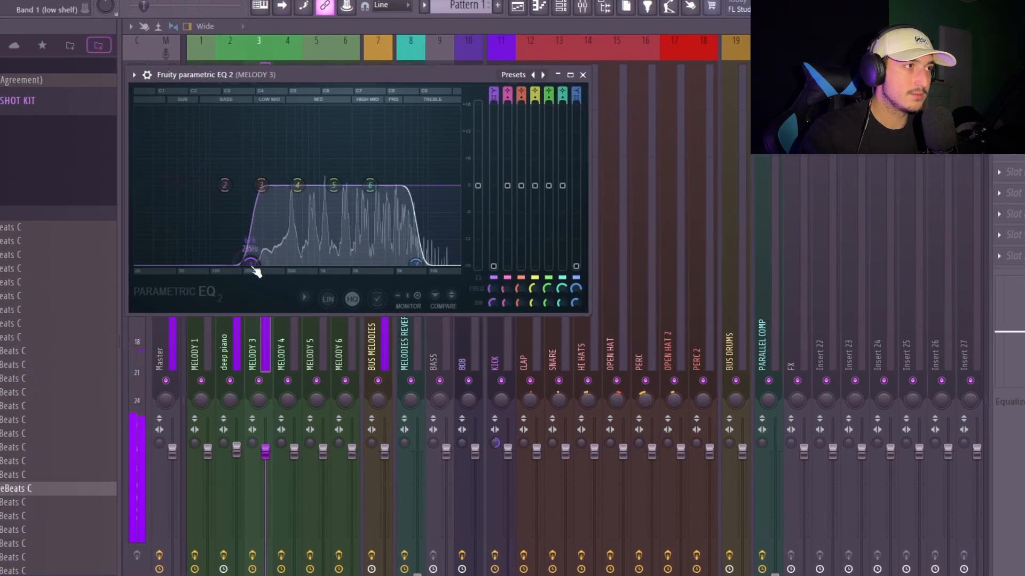
drag(415, 263, 406, 262)
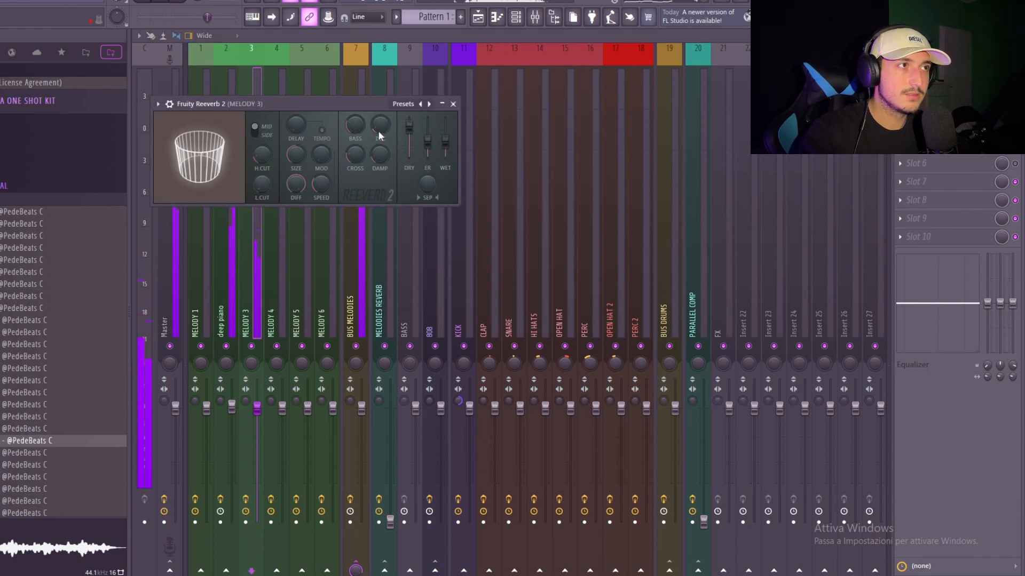
click(453, 104)
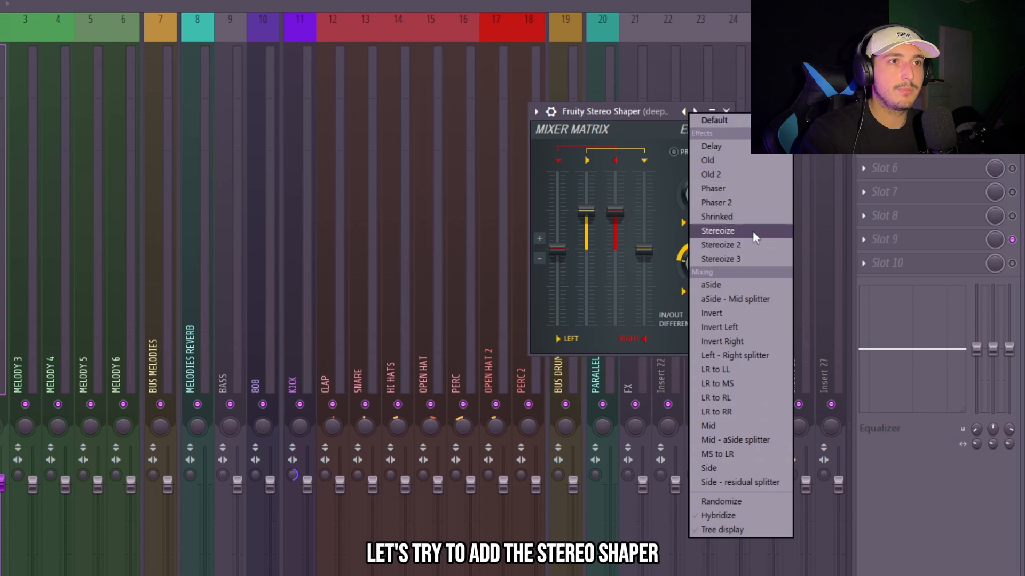
Try the Fruity Stereo Shaper on the deep piano track and delete the unwanted effect plugin from the MELODY 3 track
click(735, 259)
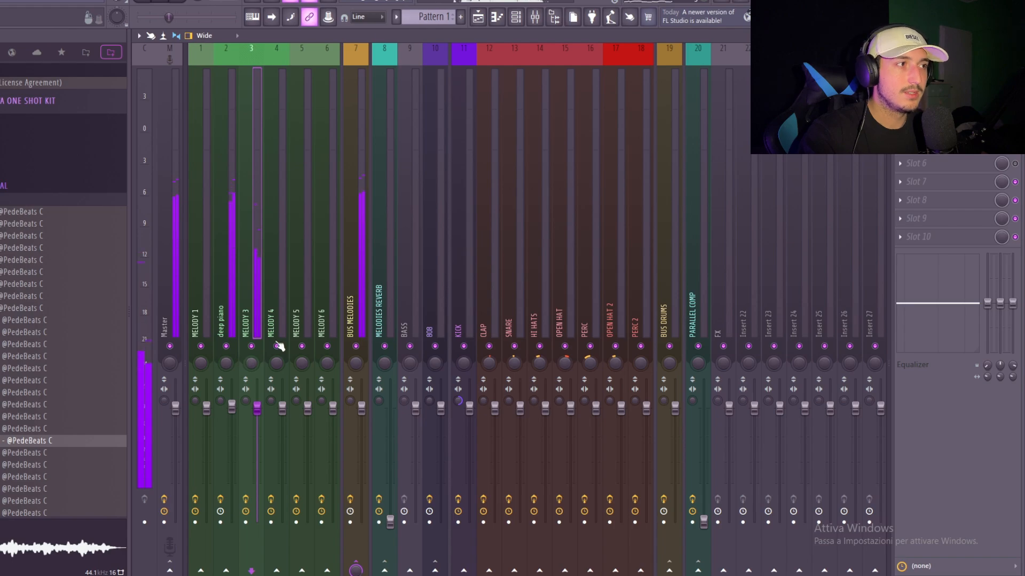
key(space)
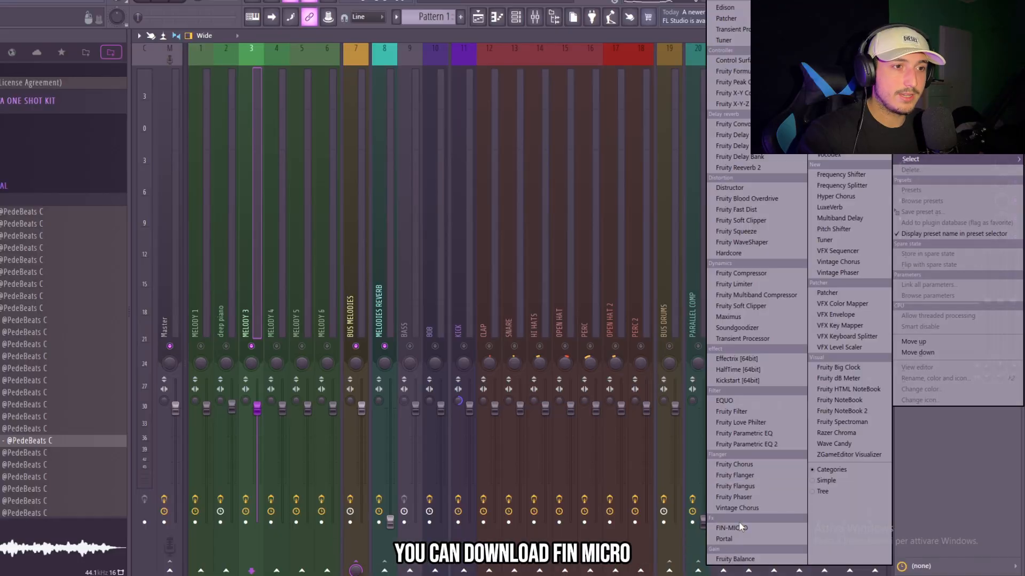
click(738, 524)
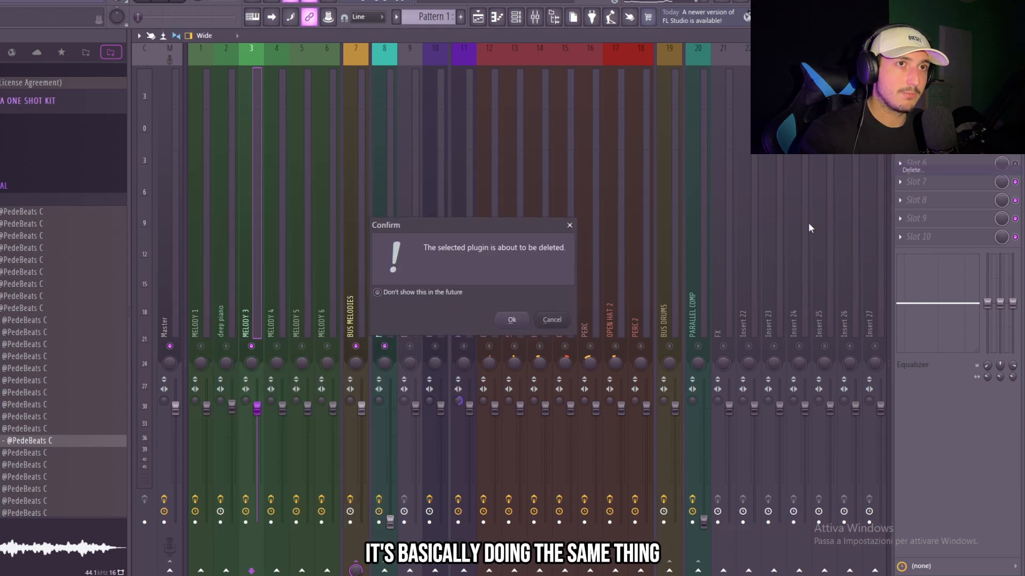
click(512, 319)
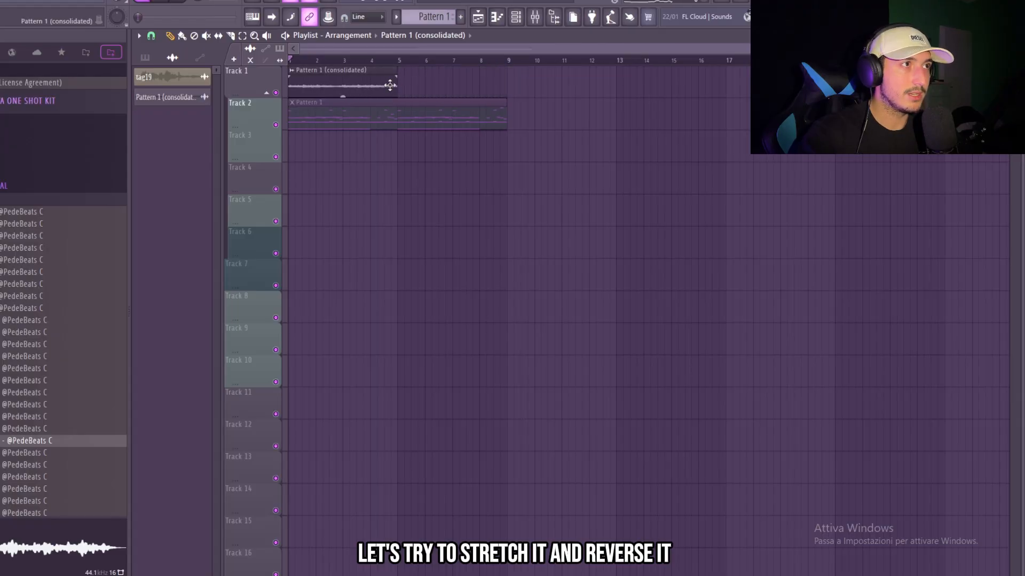
Reverse the consolidated Pattern 1 clip on Track 1 and chop it into a two-bar loop repeated across eight bars
double_click(390, 85)
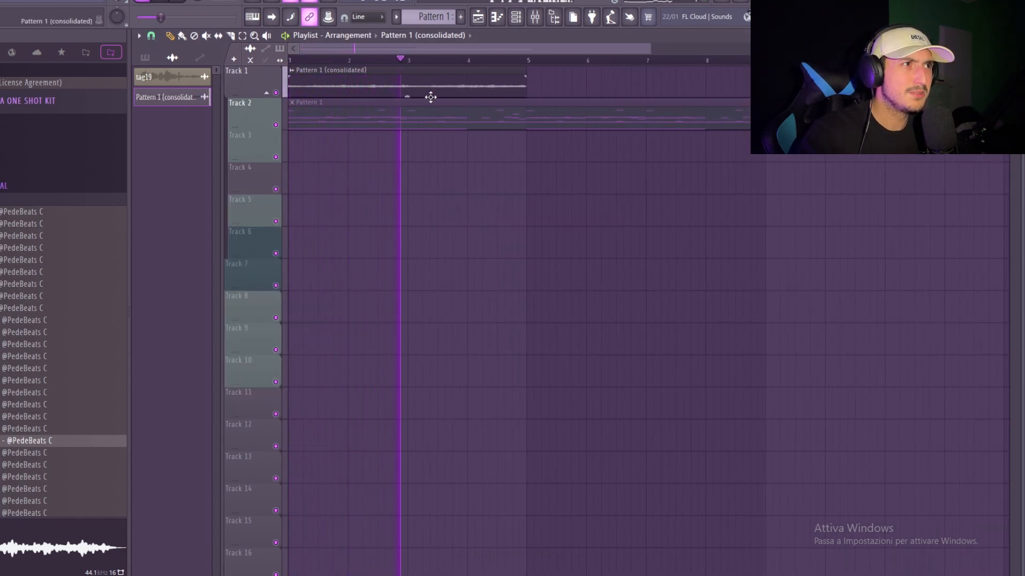
key(c)
mouse_move(407, 95)
mouse_down()
mouse_move(421, 69)
mouse_move(419, 78)
mouse_move(346, 81)
mouse_up()
key(p)
key(space)
key(ctrl+b)
key(ctrl+b)
key(ctrl+b)
ctrl+click(517, 248)
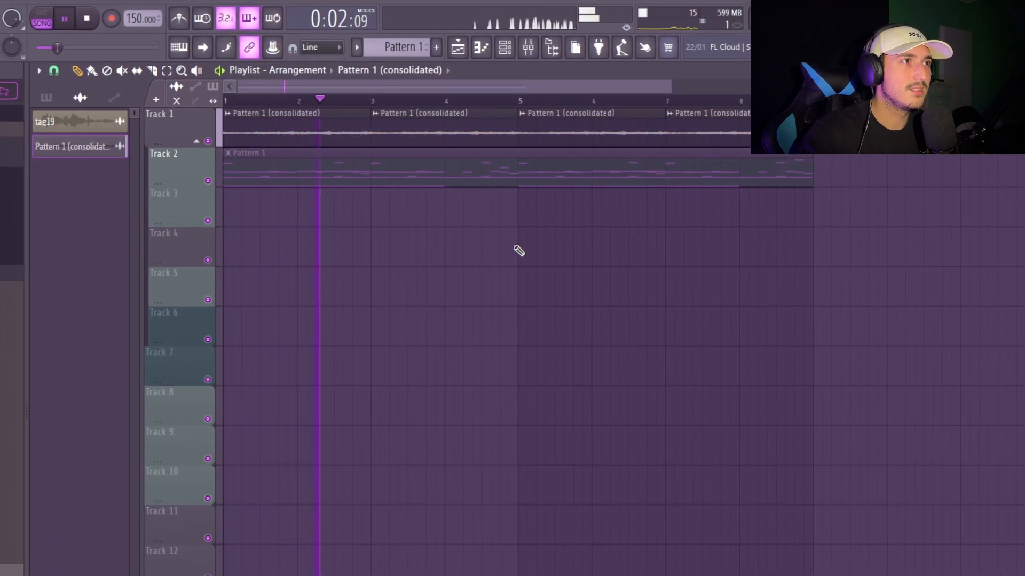
Set the consolidated clip's declicking mode to Generic (bleeding) and play the chopped loop from around bar 2
double_click(439, 134)
click(477, 318)
click(467, 343)
key(Escape)
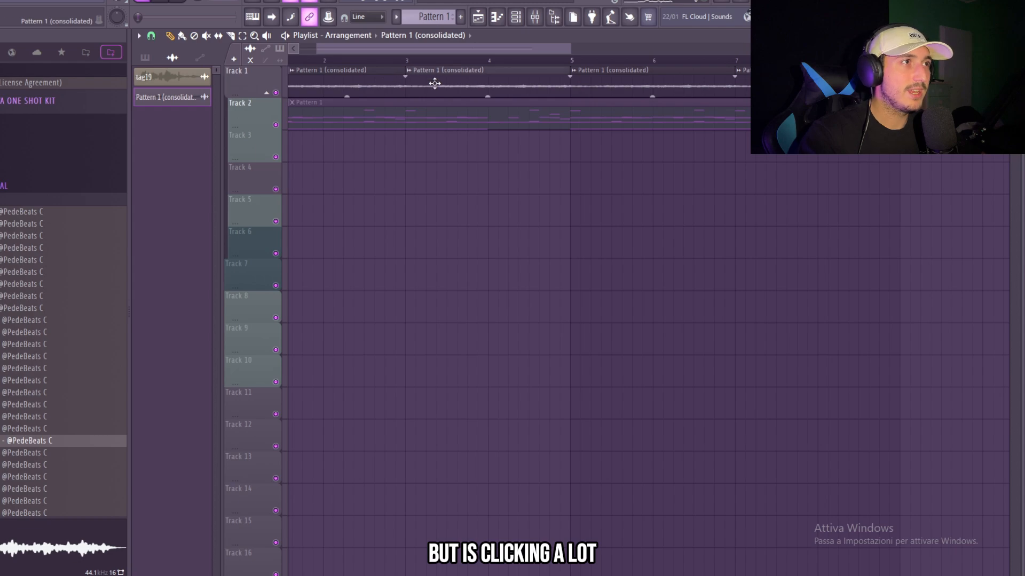
double_click(434, 83)
click(314, 291)
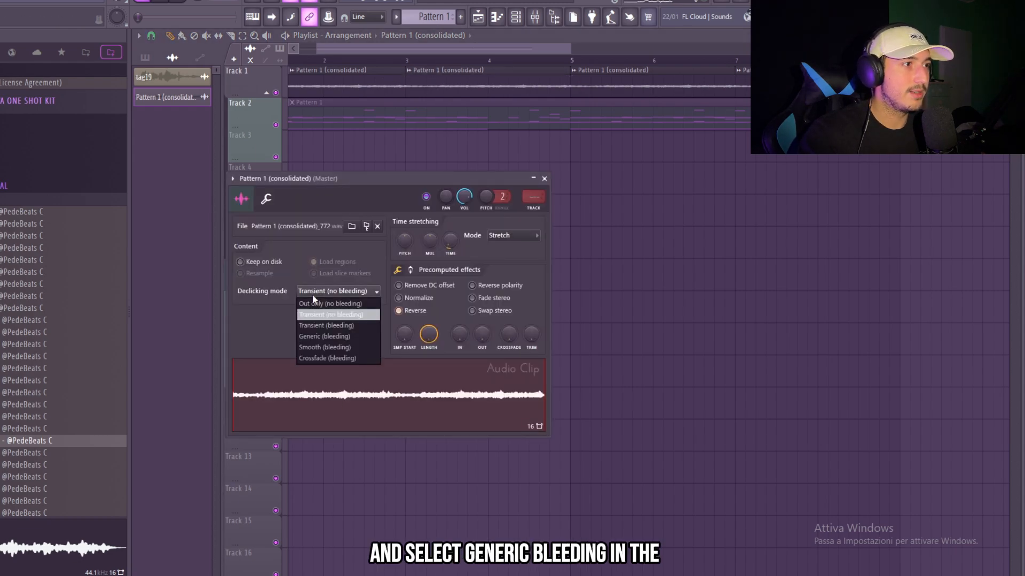
click(326, 337)
click(378, 61)
key(space)
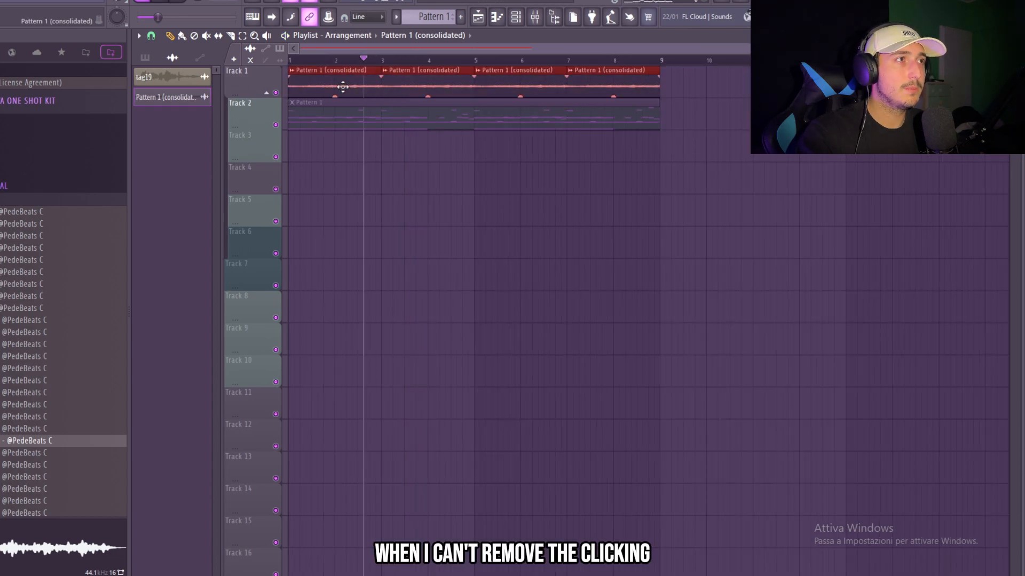
Lengthen the consolidated chops on Track 1 so they overlap with crossfades, and route the clip to mixer track 4
scroll(342, 86, up, 3)
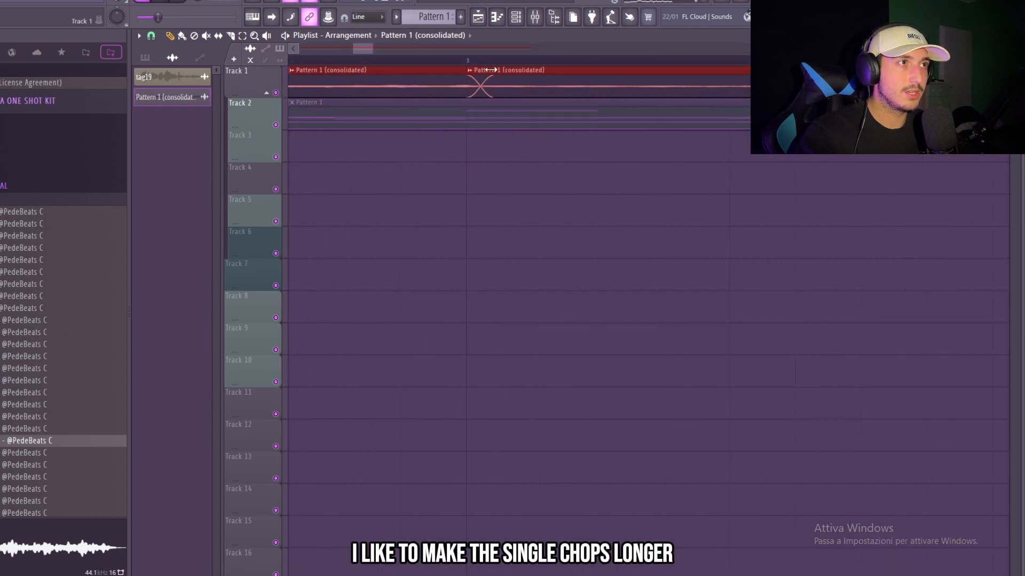
scroll(540, 142, down, 4)
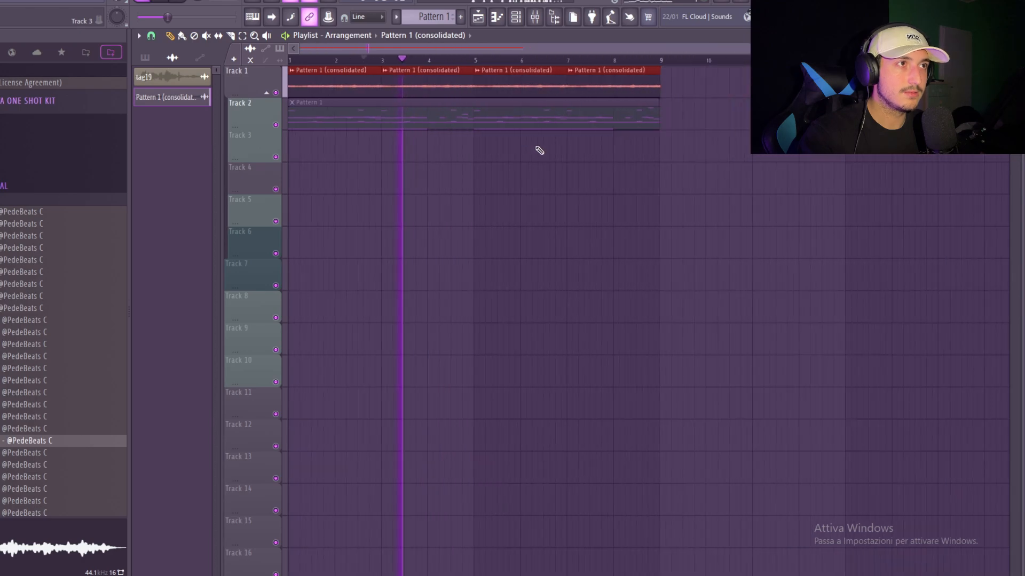
scroll(523, 112, up, 4)
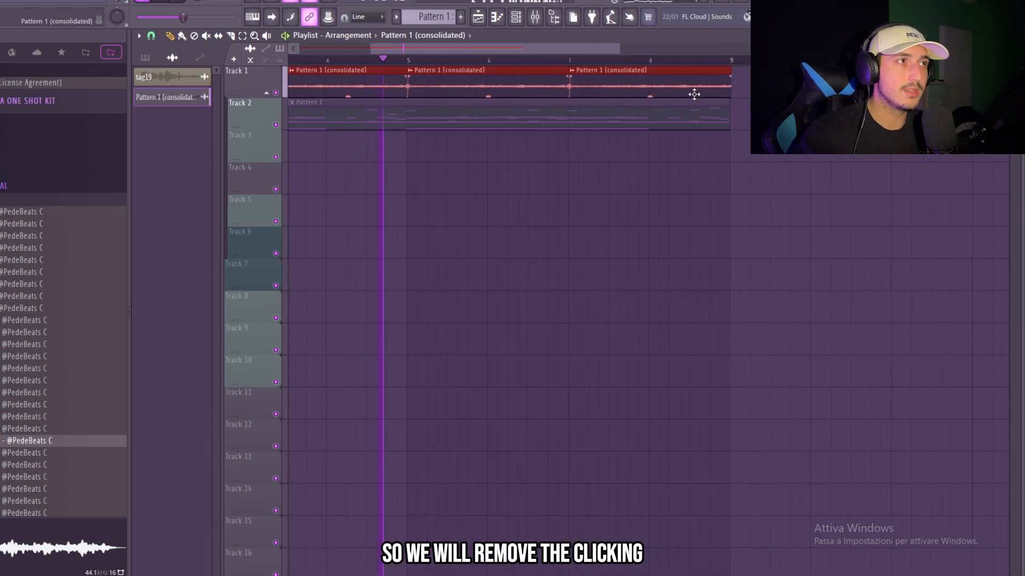
scroll(700, 94, up, 2)
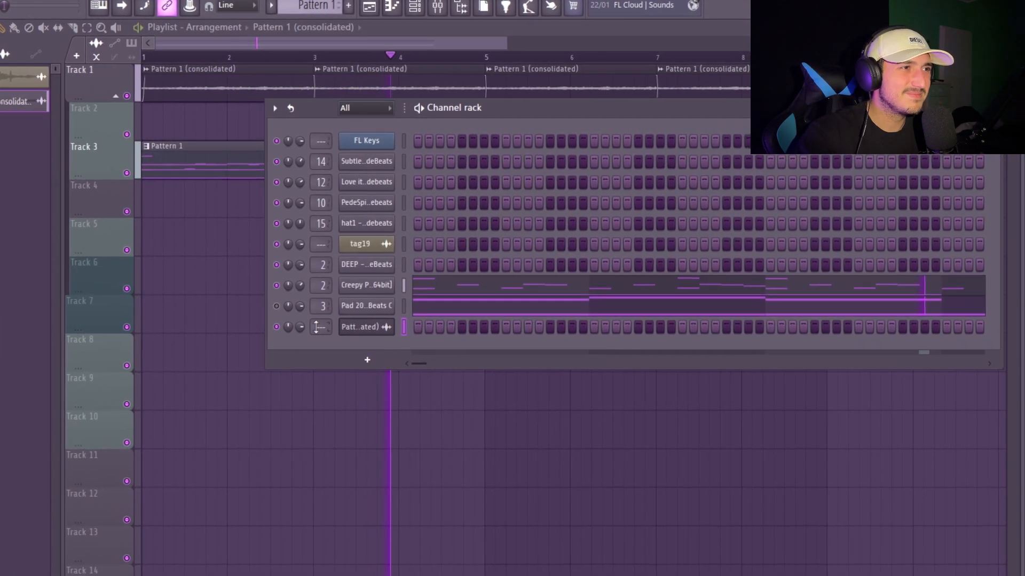
drag(360, 313, 359, 305)
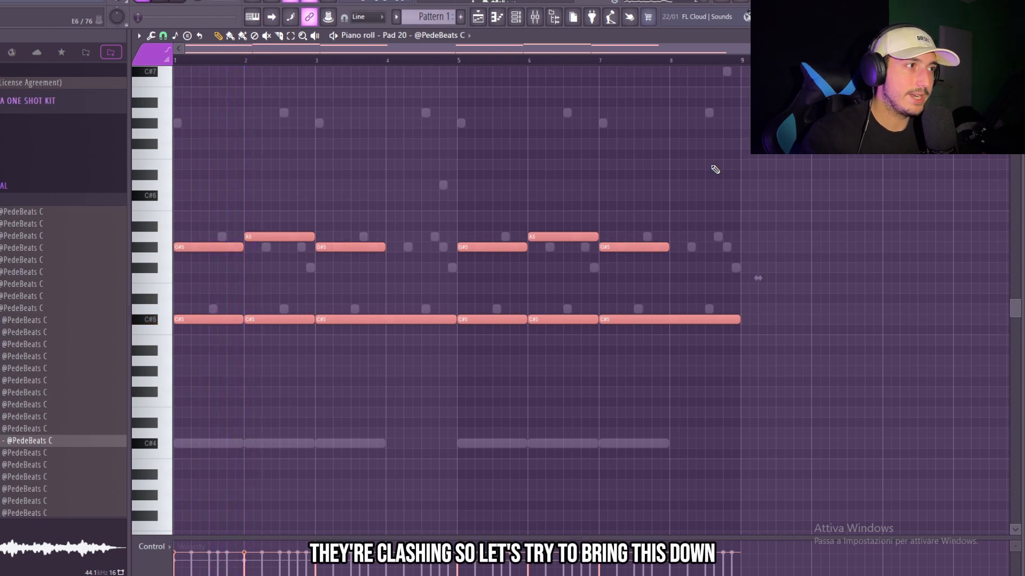
Transpose all the Pad 20 notes down one octave and play the result
key(ctrl+Down)
key(space)
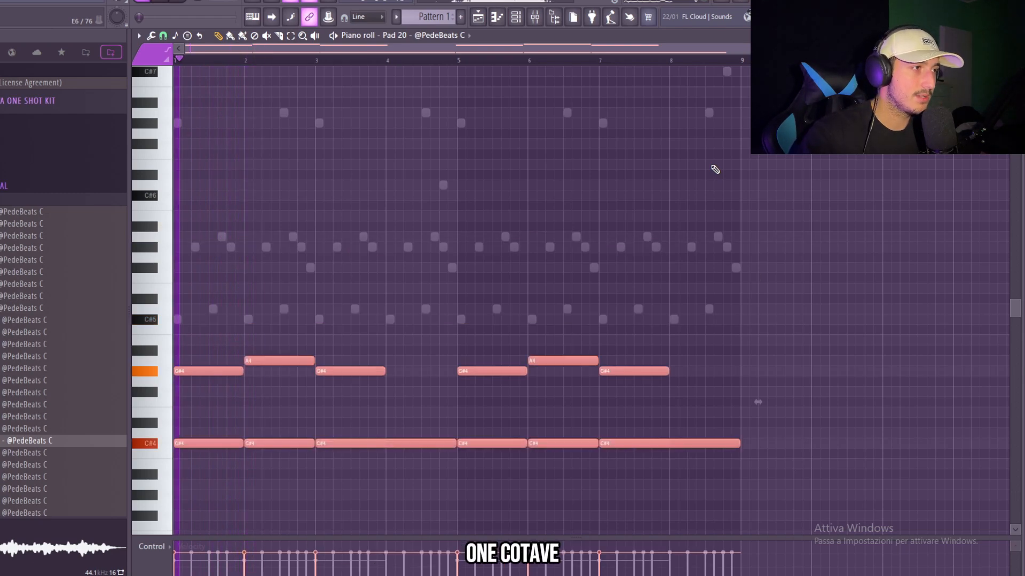
scroll(623, 230, down, 2)
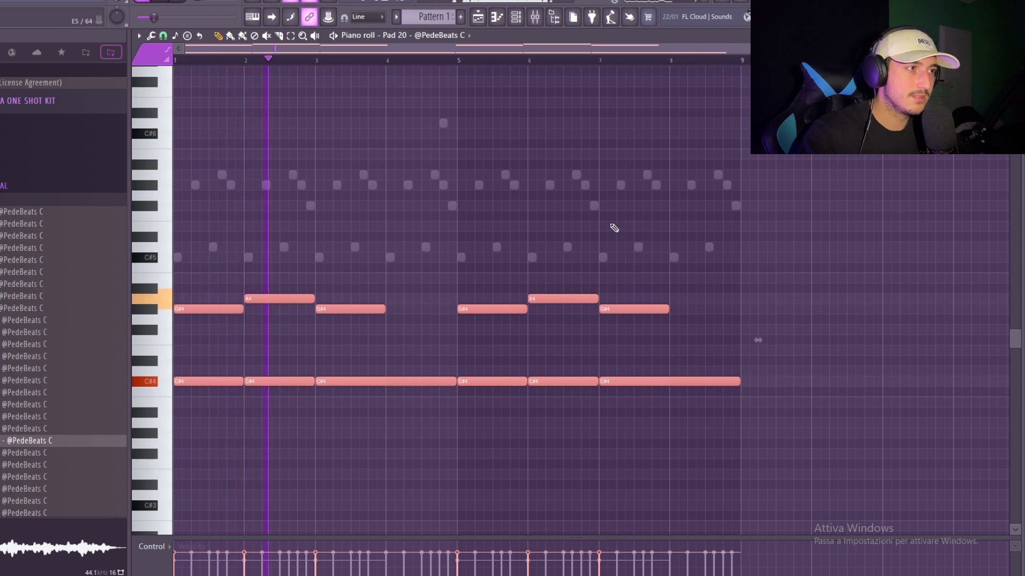
Browse the VIOLINS folder of the NEBULA CELESTIAL PHRASES KIT and place the Trill High sample on Track 5 at bar 1
click(518, 17)
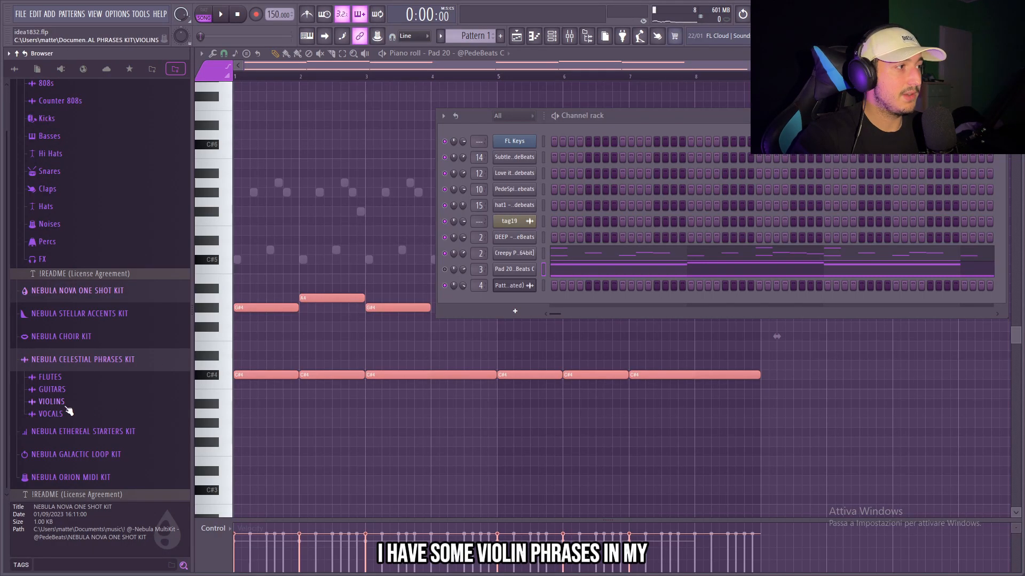
click(82, 412)
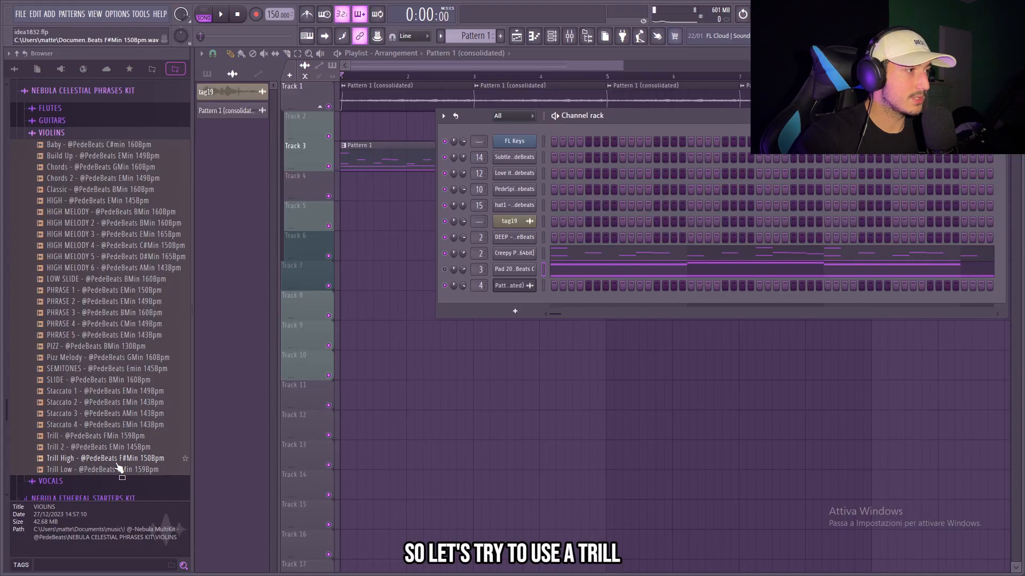
click(117, 462)
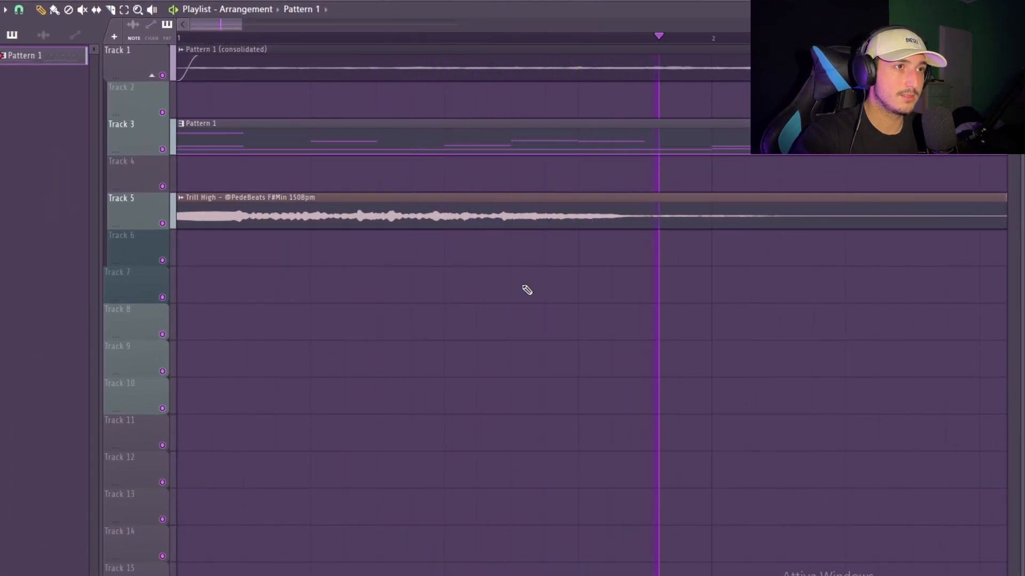
key(space)
scroll(512, 281, down, 1)
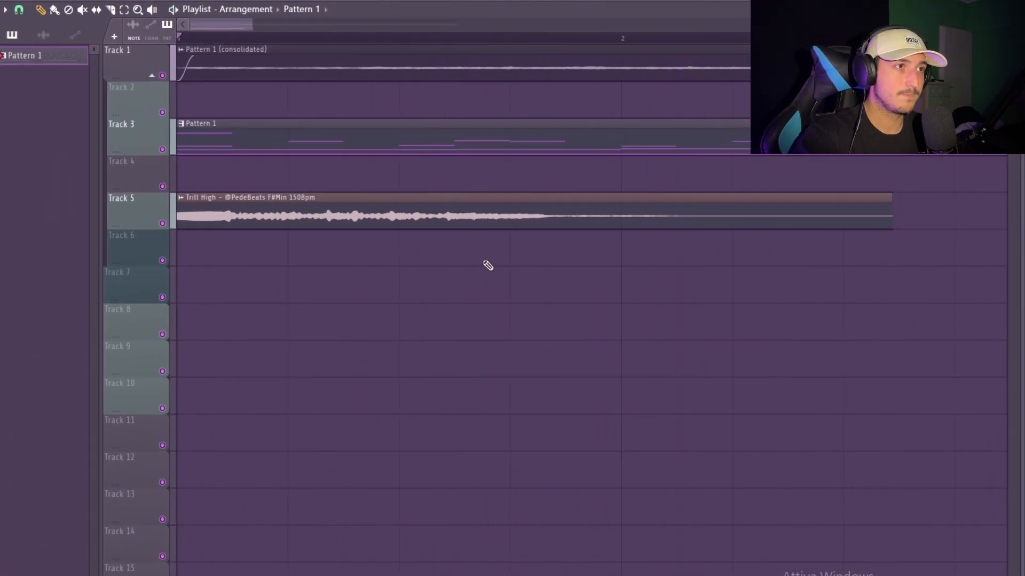
Slice the Trill High violin clip on Track 5 into shorter chops within its first bar
drag(412, 193, 415, 230)
scroll(448, 226, up, 2)
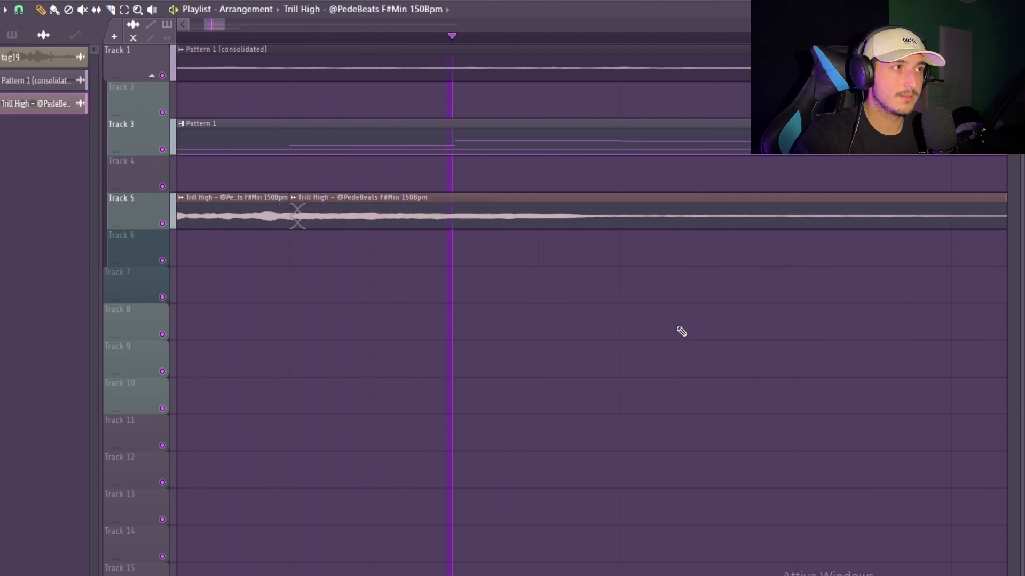
scroll(681, 331, down, 5)
Repeat the violin chops on Track 5 so they also start at bars 3, 5 and 7
drag(499, 187, 178, 194)
scroll(659, 258, down, 3)
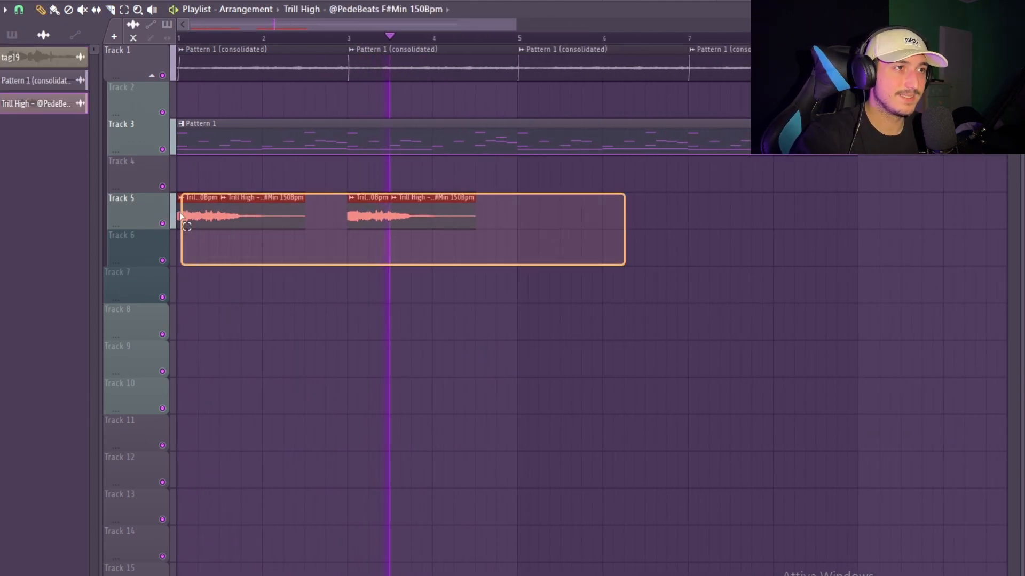
mouse_move(210, 229)
mouse_down()
mouse_move(648, 230)
mouse_move(552, 238)
mouse_up()
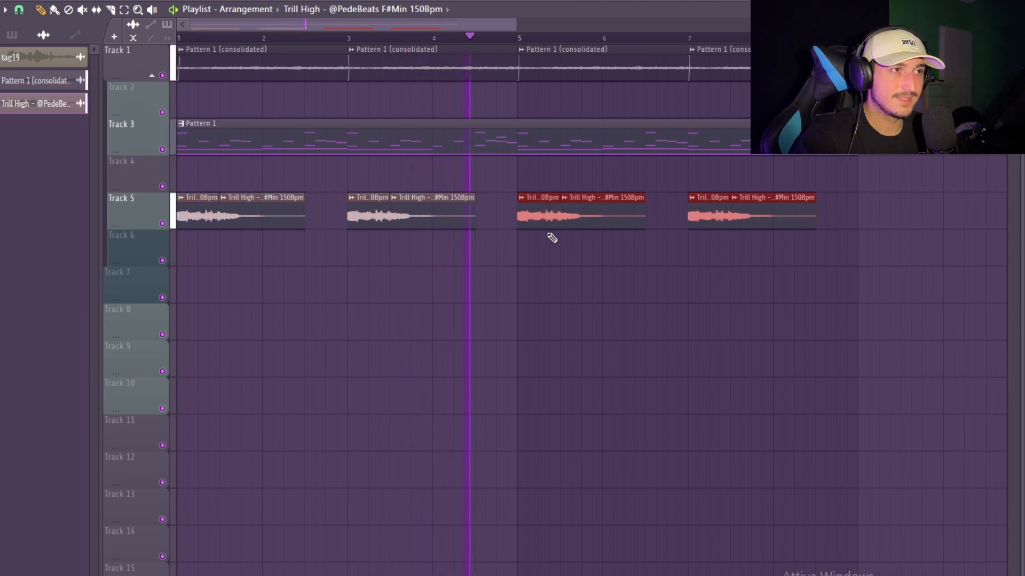
Apply the 20Hz + 18kHz cut preset to the violin's Parametric EQ 2 on MELODY 1 and move both cutoffs inward
double_click(590, 212)
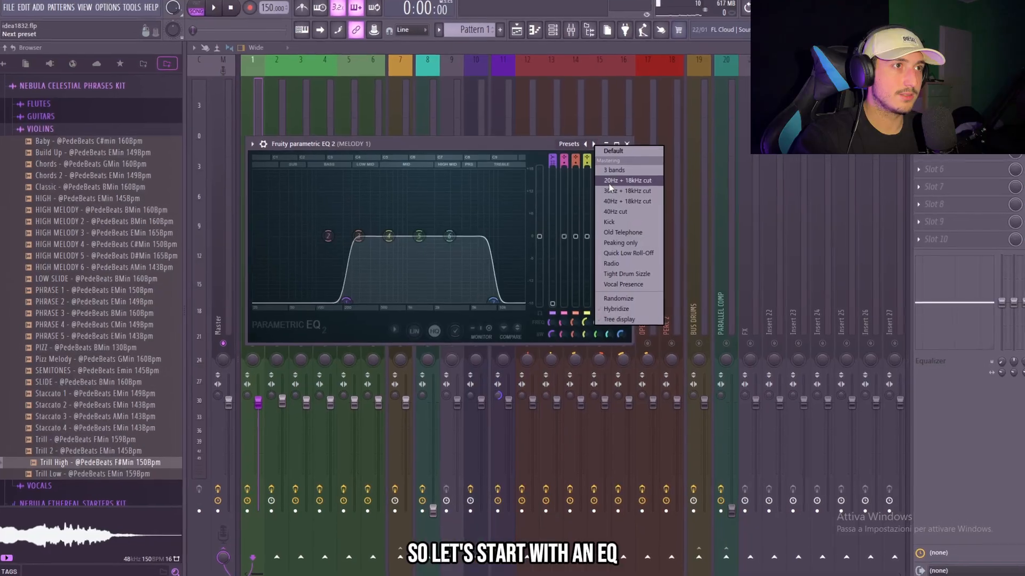
click(617, 176)
drag(525, 230, 480, 231)
drag(226, 230, 371, 231)
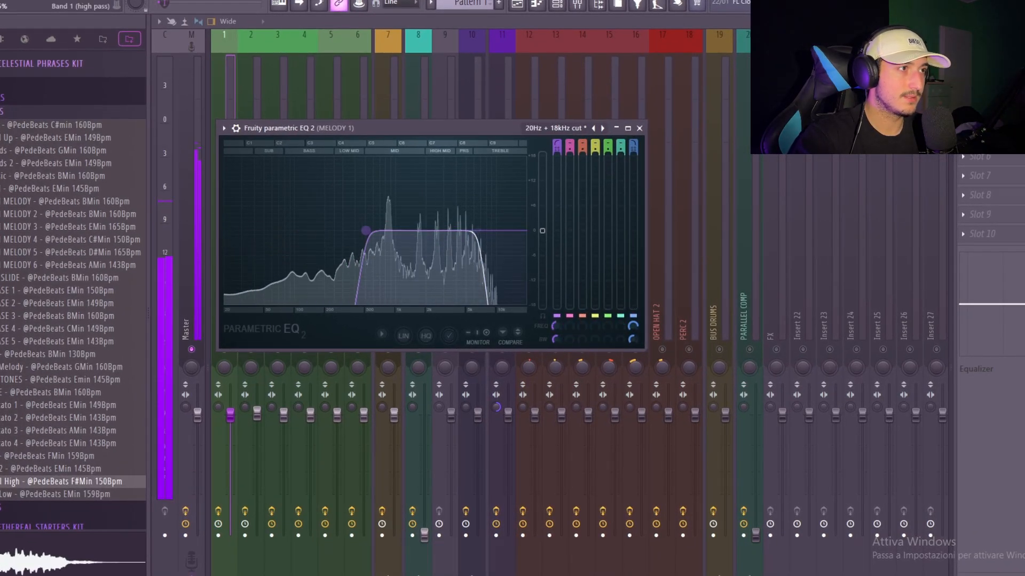
Refine the violin EQ by softening the high-frequency roll-off, raising the low-pass cutoff and slightly lowering the high-pass cutoff
scroll(474, 233, up, 5)
drag(475, 231, 488, 231)
drag(372, 231, 359, 231)
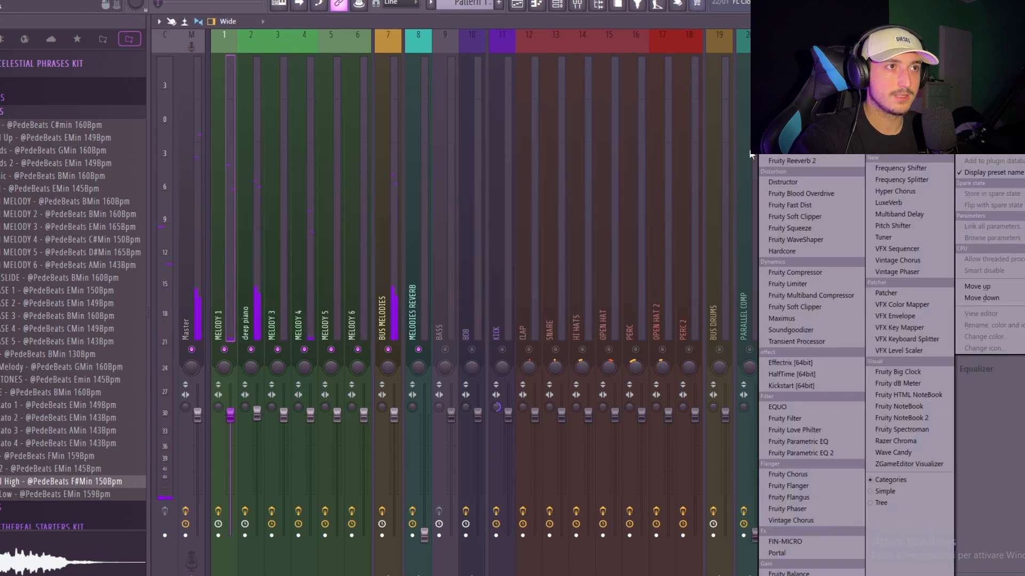
click(792, 160)
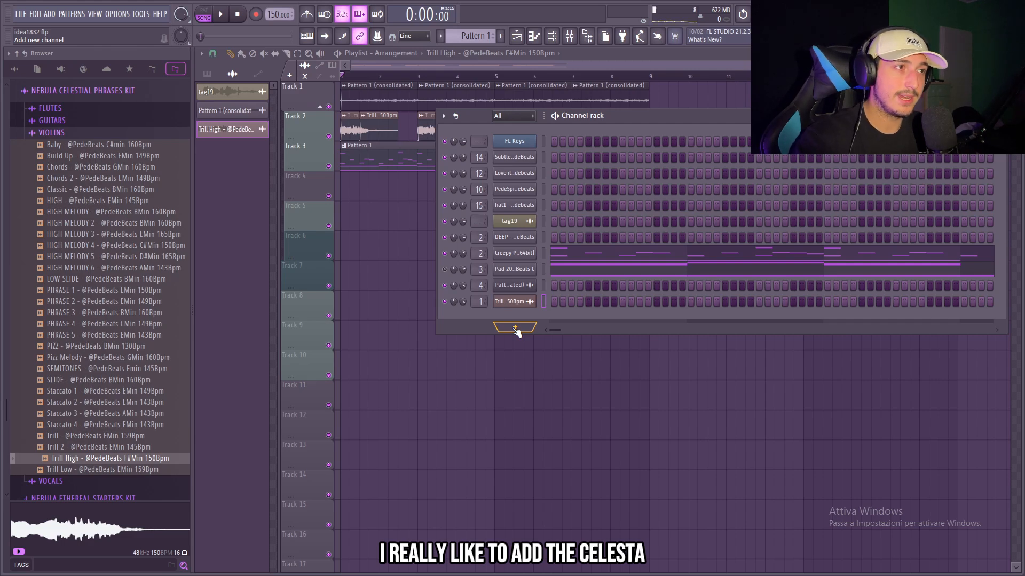
click(516, 328)
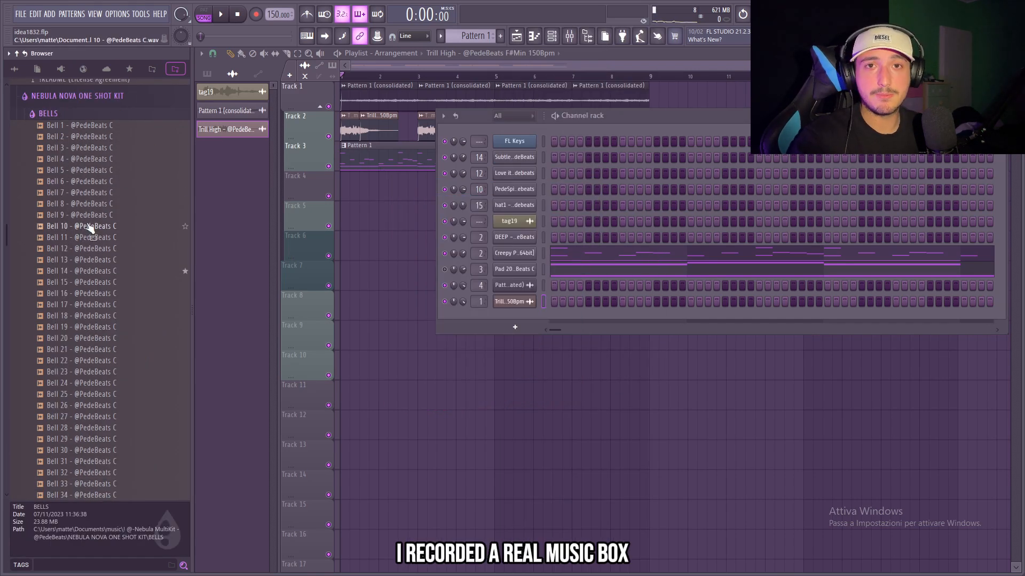
drag(90, 228, 484, 327)
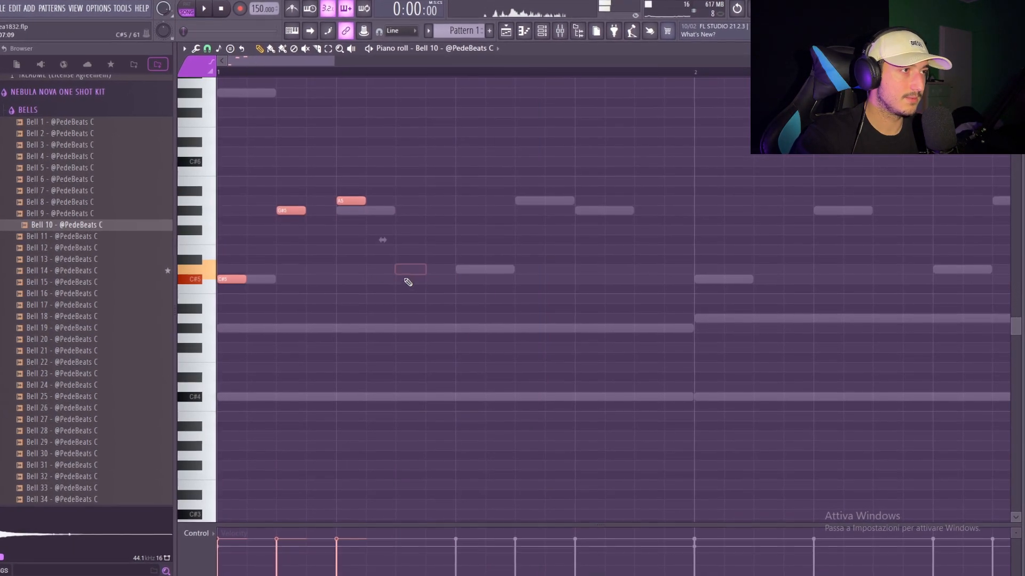
drag(419, 270, 359, 269)
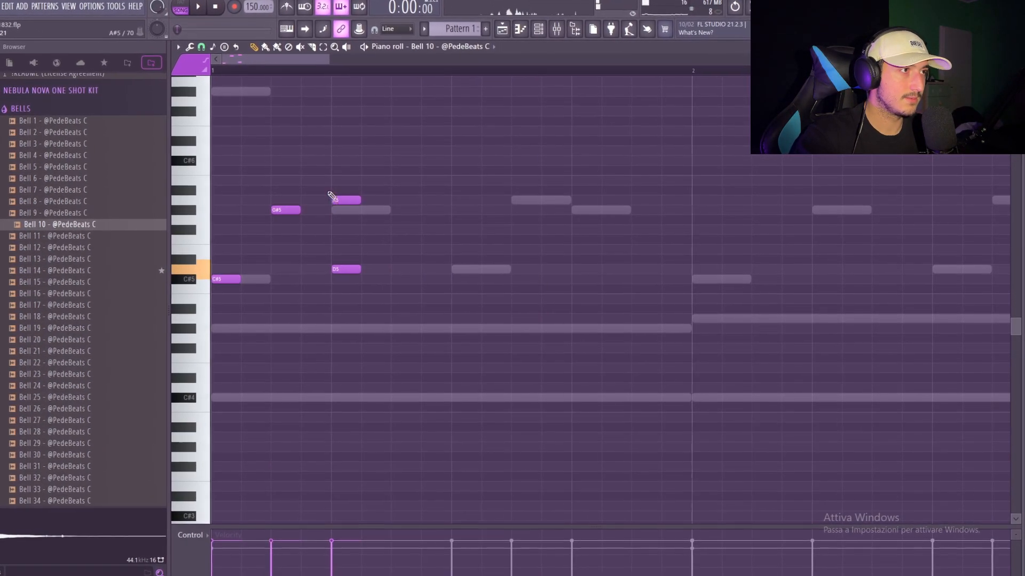
right_click(336, 200)
key(space)
click(395, 200)
drag(510, 283, 214, 192)
key(space)
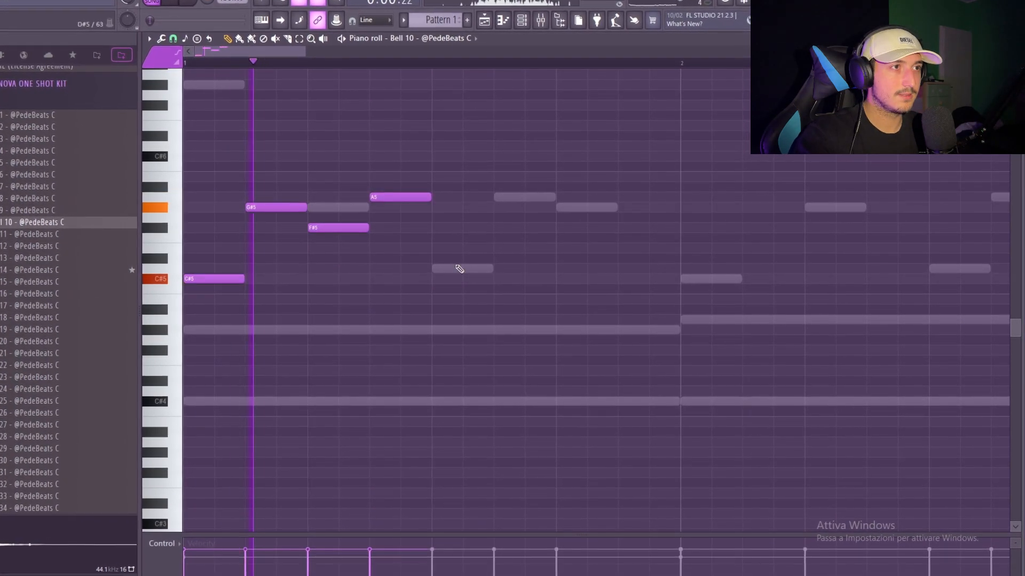
Repeat the bell phrase across all eight bars, trying it one octave higher and returning it to its original octave
key(ctrl+b)
key(ctrl+b)
key(ctrl+b)
key(ctrl+b)
key(ctrl+b)
scroll(435, 327, down, 4)
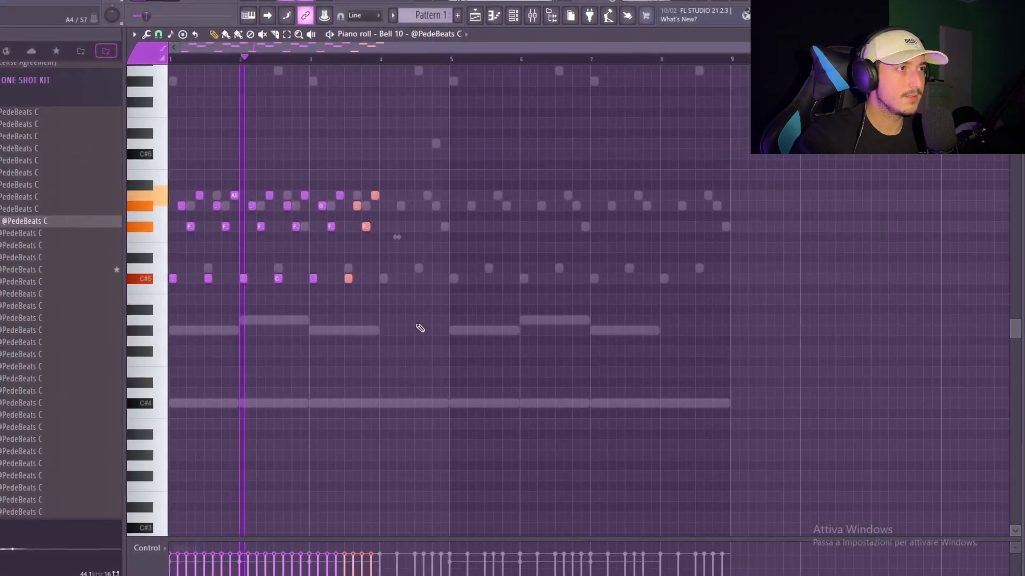
key(ctrl+b)
key(ctrl+b)
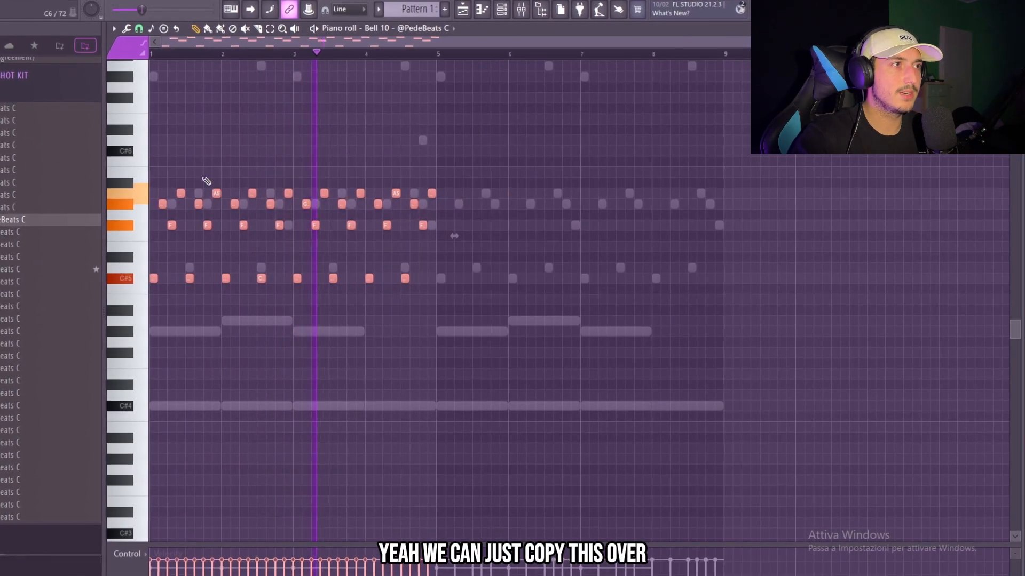
key(ctrl+b)
key(ctrl+Up)
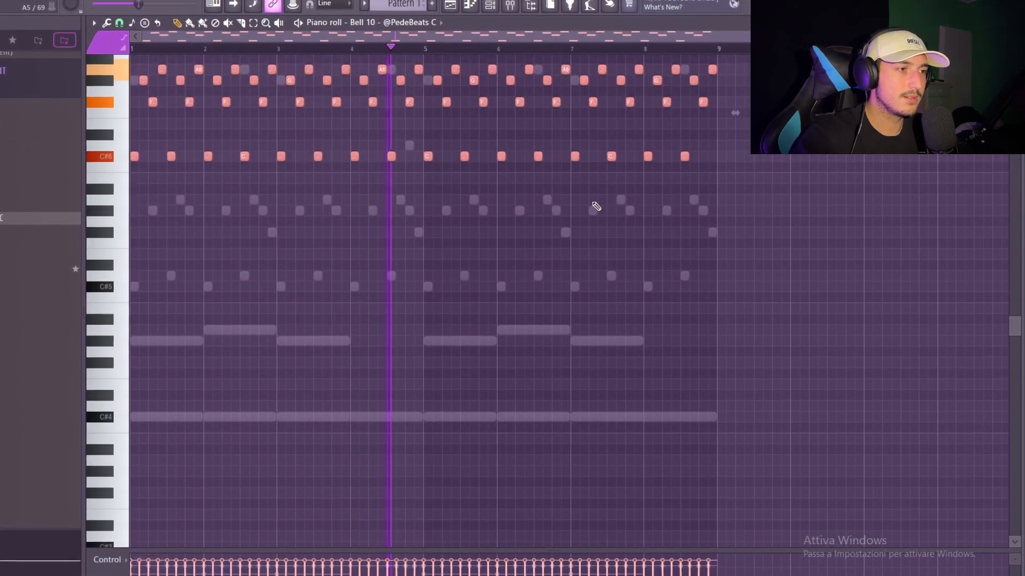
key(ctrl+Down)
drag(741, 301, 39, 129)
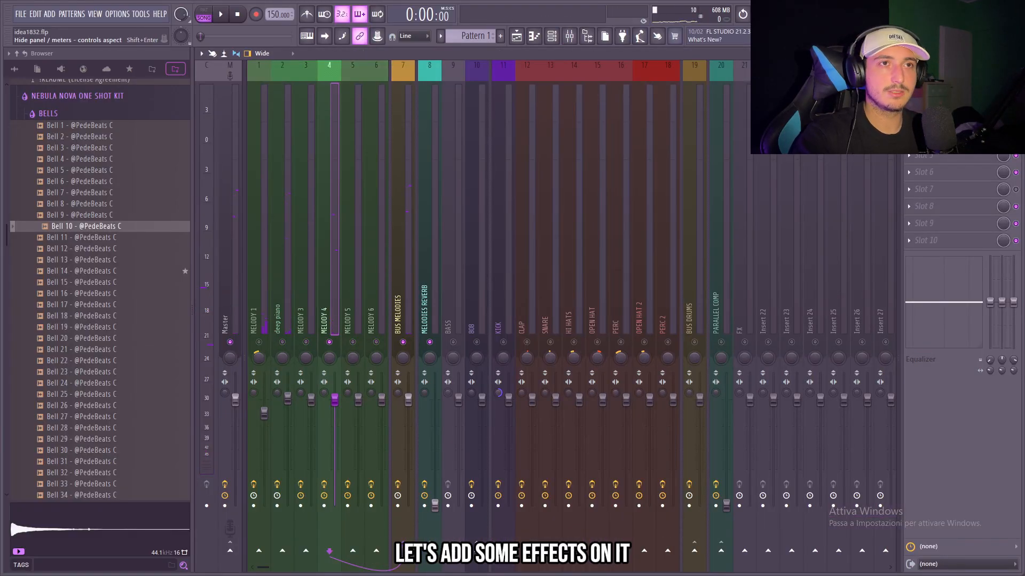
Cut the low and high ends with Fruity parametric EQ 2 on MELODY 4
click(950, 86)
key(space)
drag(467, 273, 480, 272)
drag(320, 298, 351, 301)
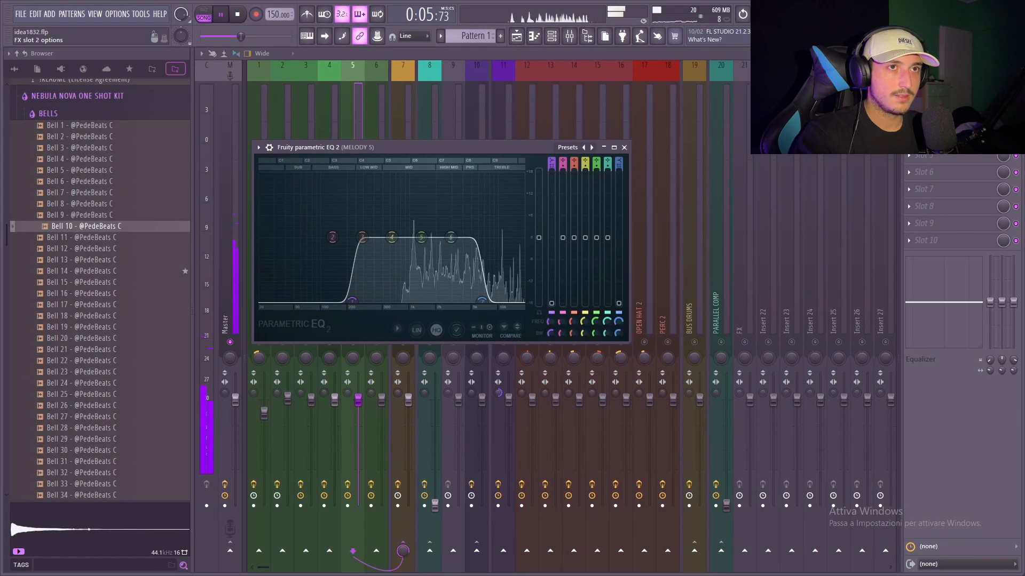
Add Fruity Reeverb 2 to the bell on MELODY 5
click(1008, 145)
click(817, 189)
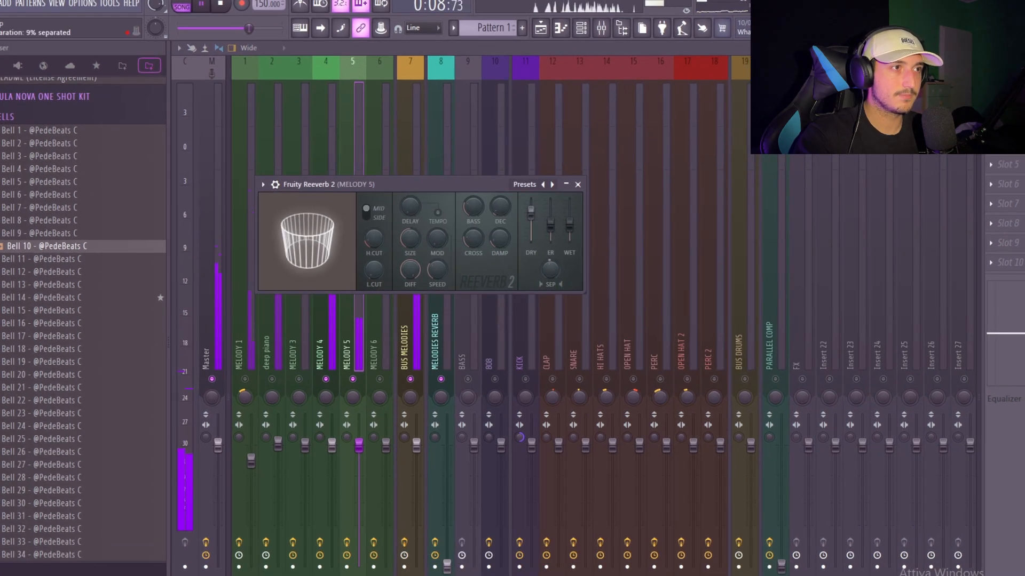
click(542, 31)
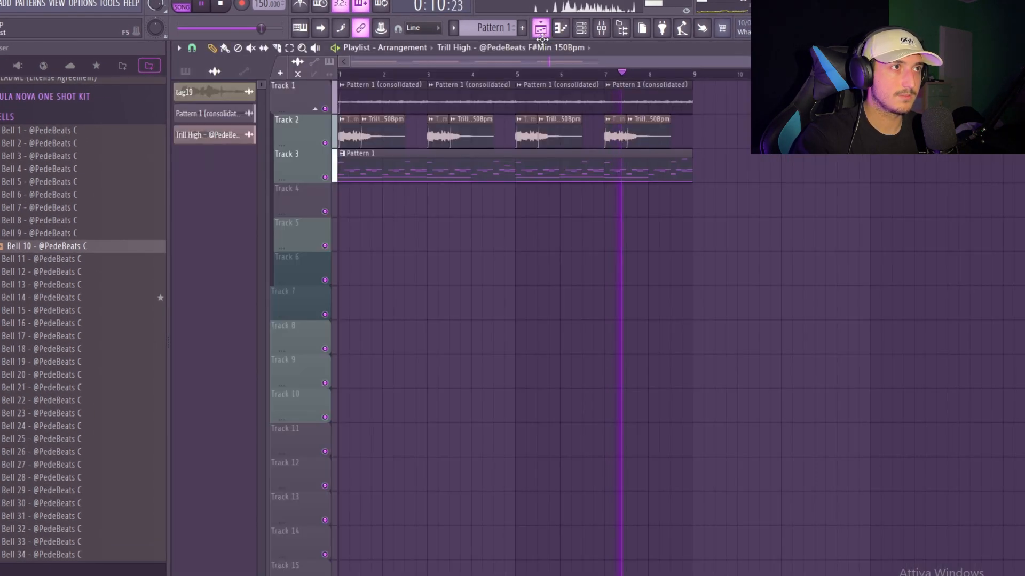
click(602, 29)
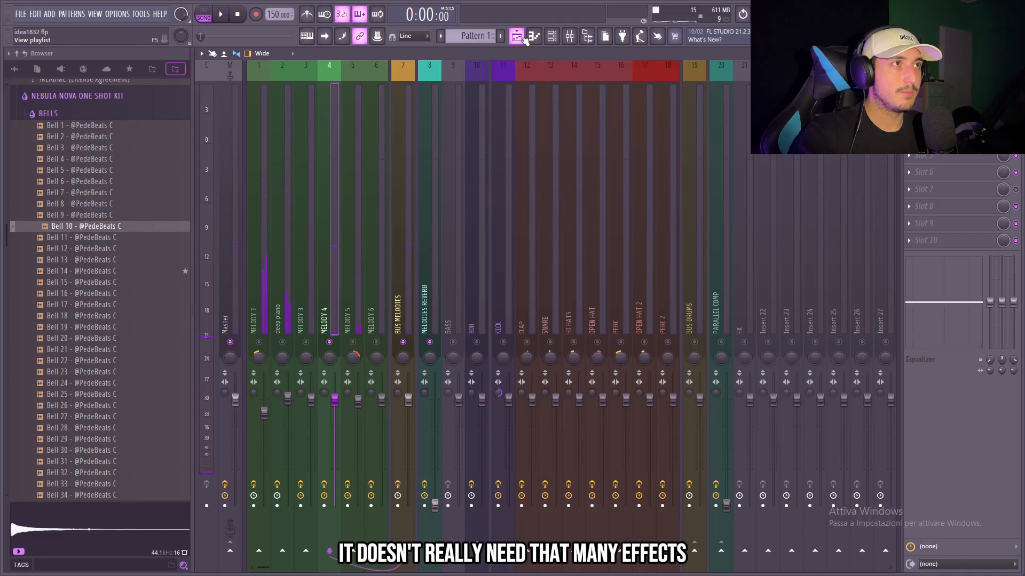
Repeat the Pattern 1 (consolidated) panning automation clip across bars 1 to 8 and move it from Track 6 up to Track 1
click(522, 38)
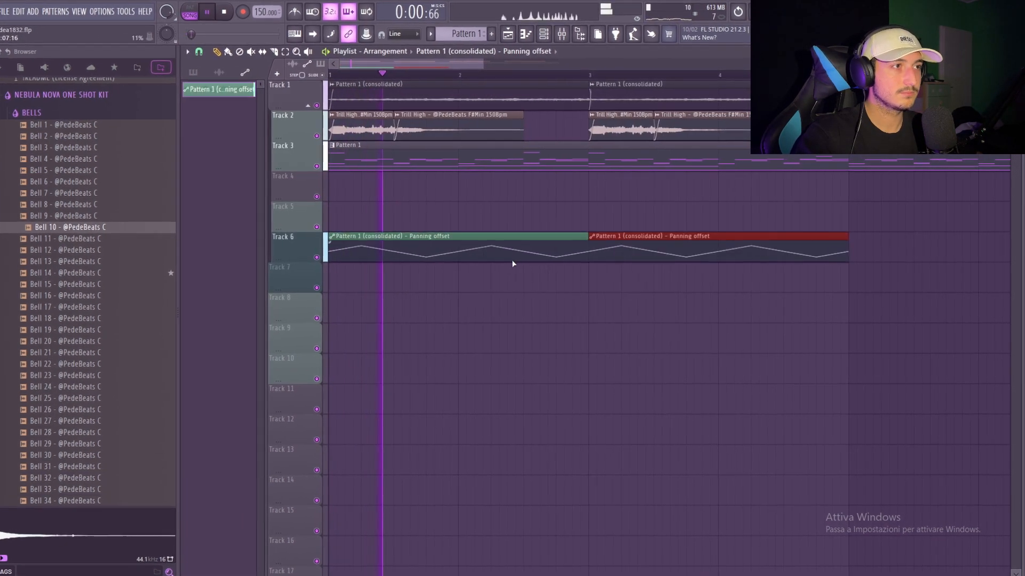
drag(201, 228, 199, 229)
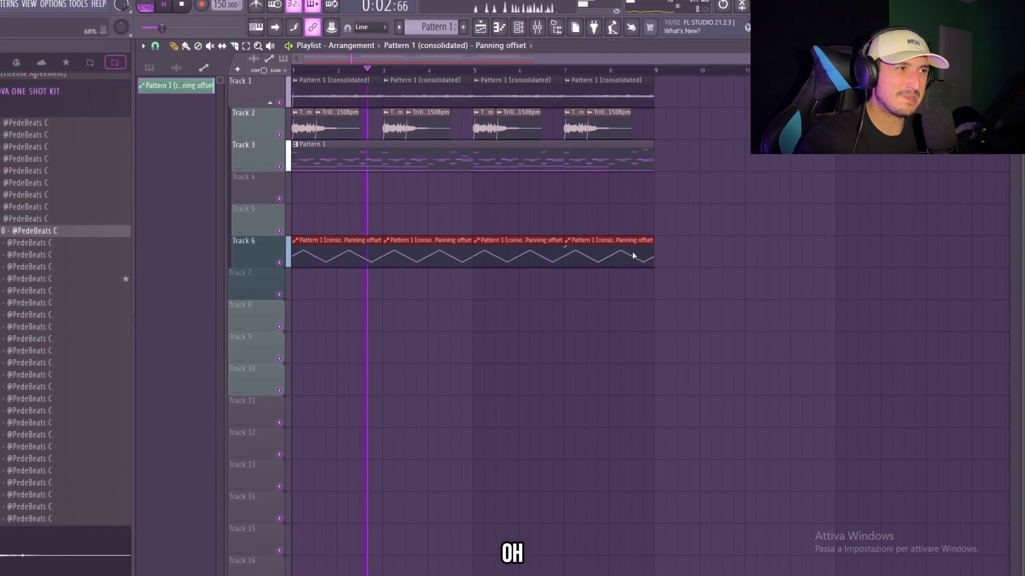
key(shift+Up)
key(shift+Up)
key(shift+Up)
key(shift+Up)
key(shift+Up)
key(ctrl+d)
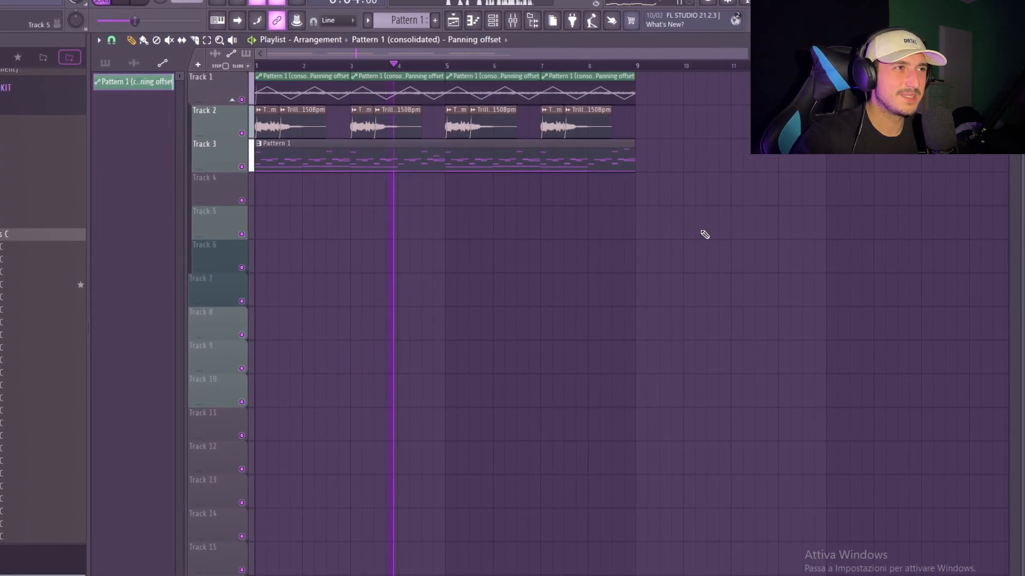
key(ctrl+a)
key(ctrl+d)
key(ctrl+a)
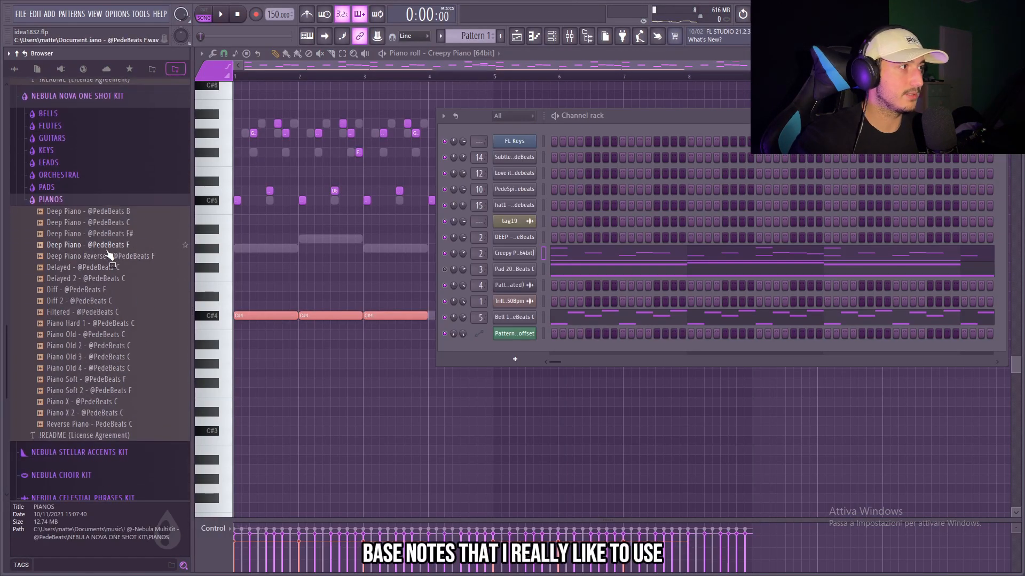
click(104, 245)
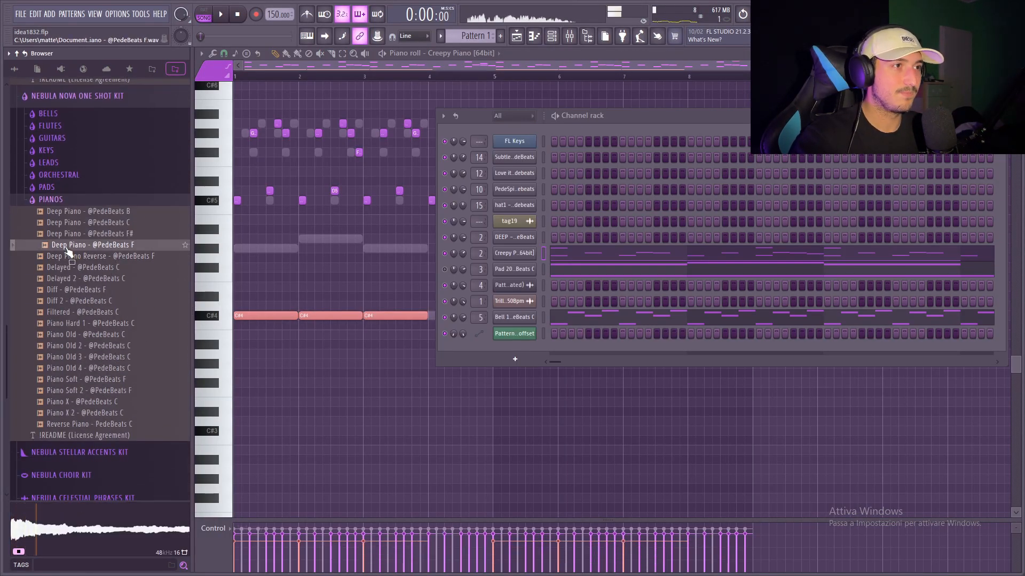
drag(69, 251, 523, 241)
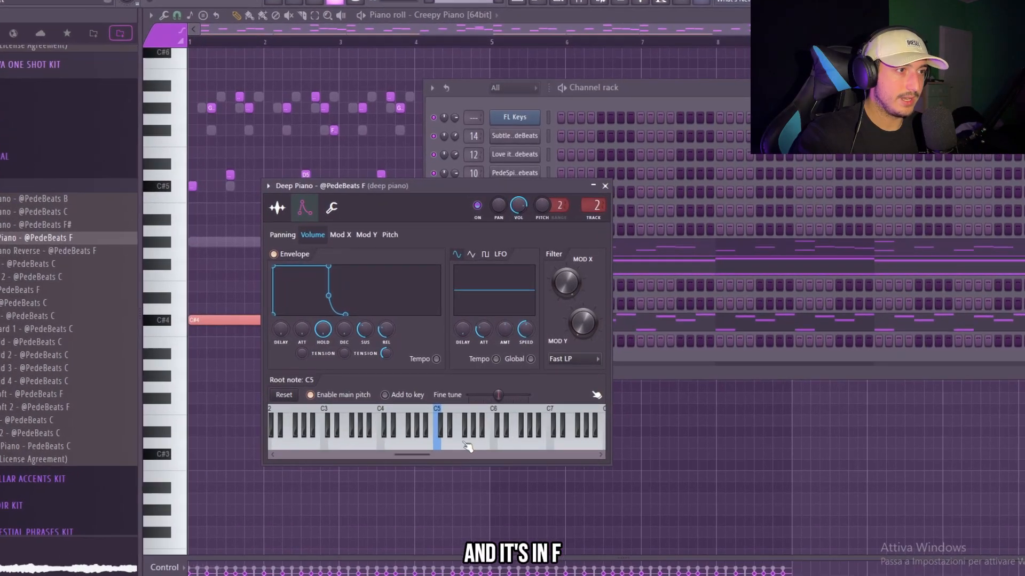
right_click(462, 444)
Fill the Deep Piano part through bar 8 with two four-bar C#5 notes
drag(624, 252, 469, 184)
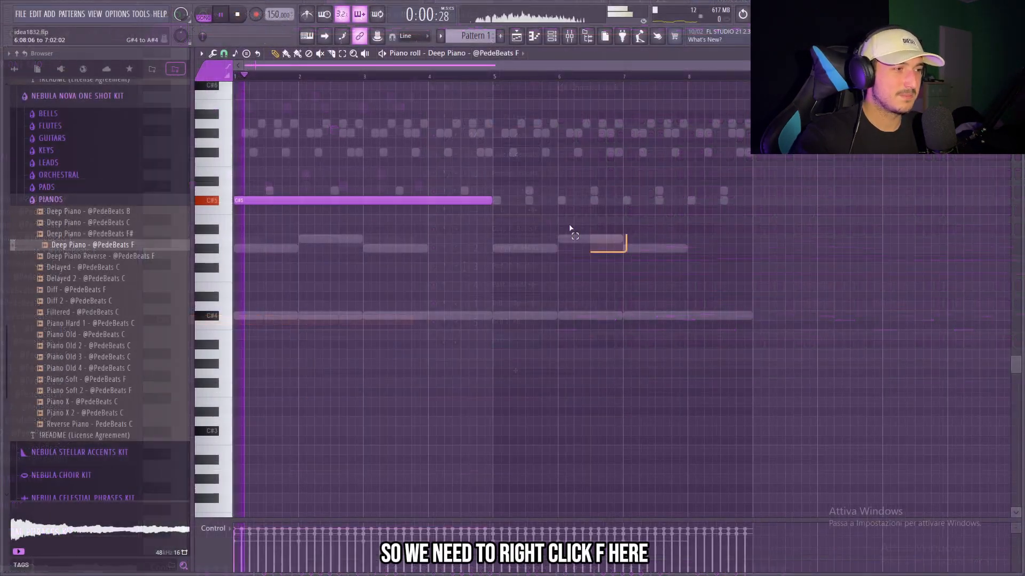
key(ctrl+b)
drag(756, 270, 406, 168)
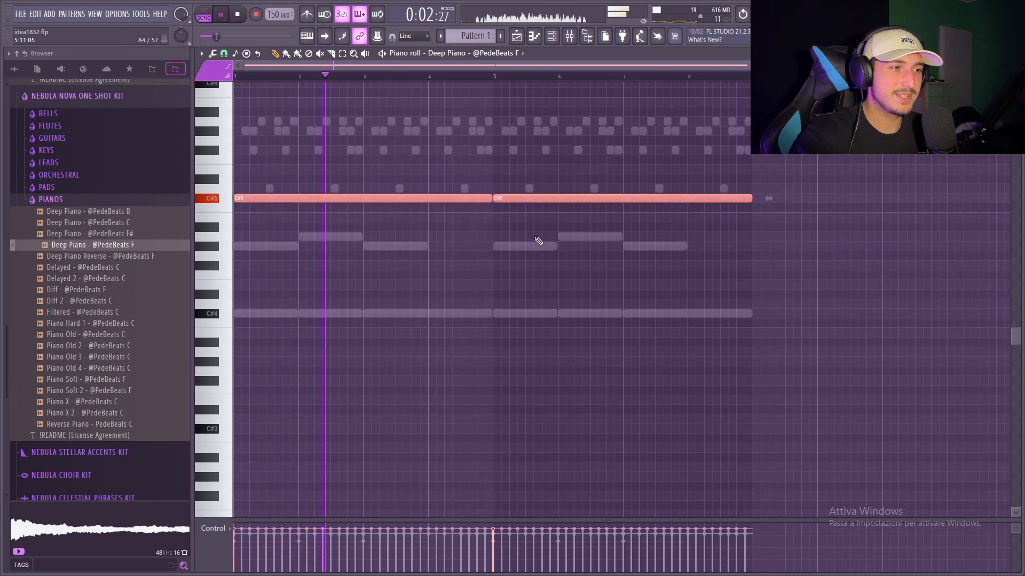
scroll(538, 238, up, 4)
drag(726, 366, 459, 262)
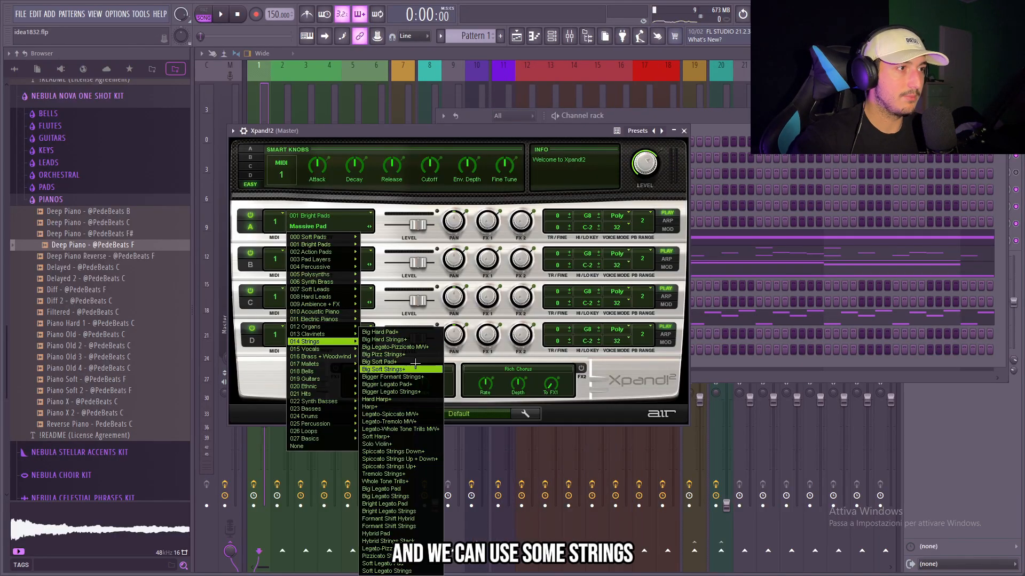
Load Big Soft Strings+ in Xpand!2 and repeat its four-bar C#5 and C#6 notes through bar 8
click(407, 369)
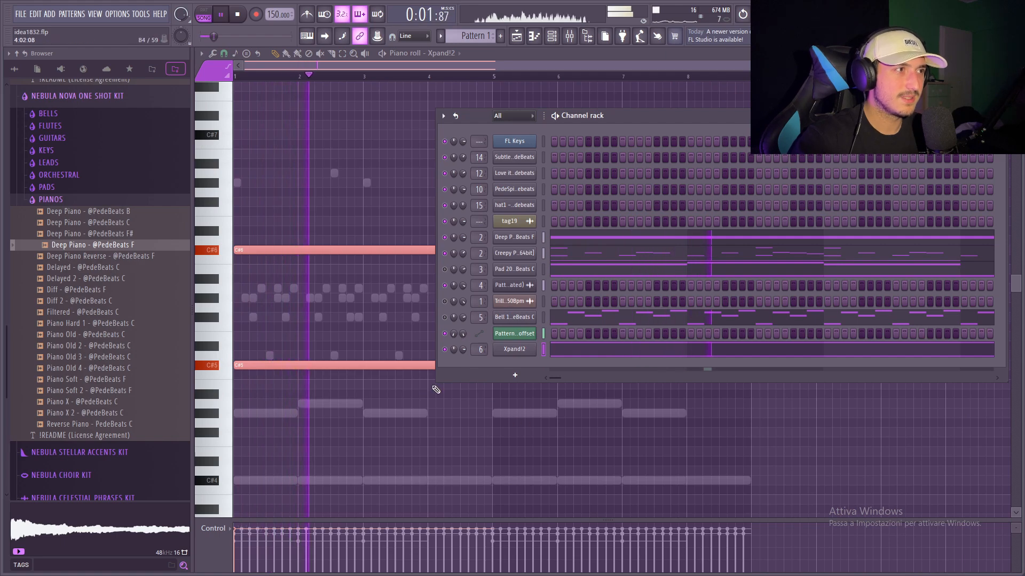
drag(618, 408, 464, 235)
key(ctrl+b)
drag(771, 409, 324, 208)
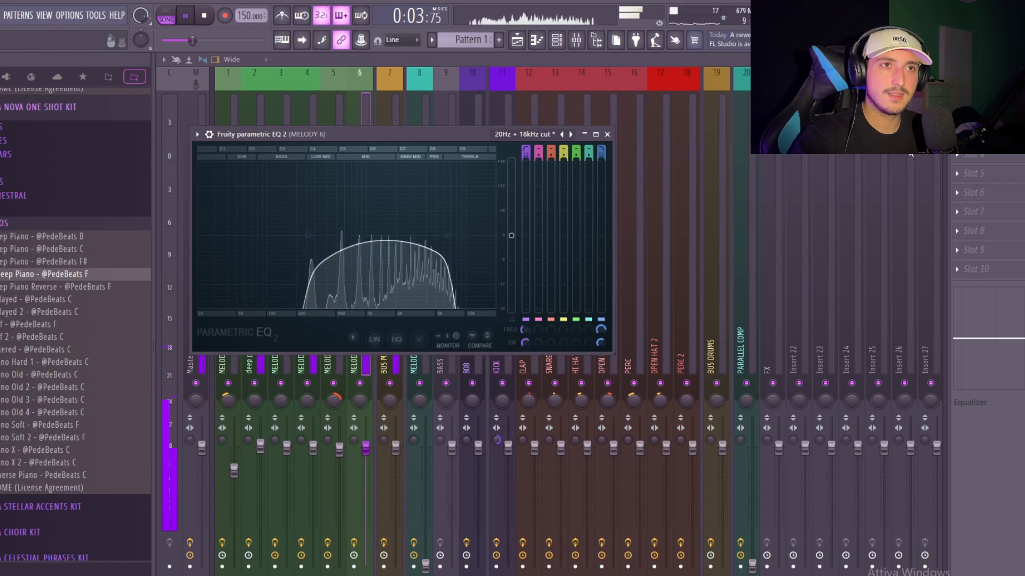
Add Fruity Reeverb 2 to the strings on MELODY 6 and raise that track's fader
click(957, 116)
click(834, 200)
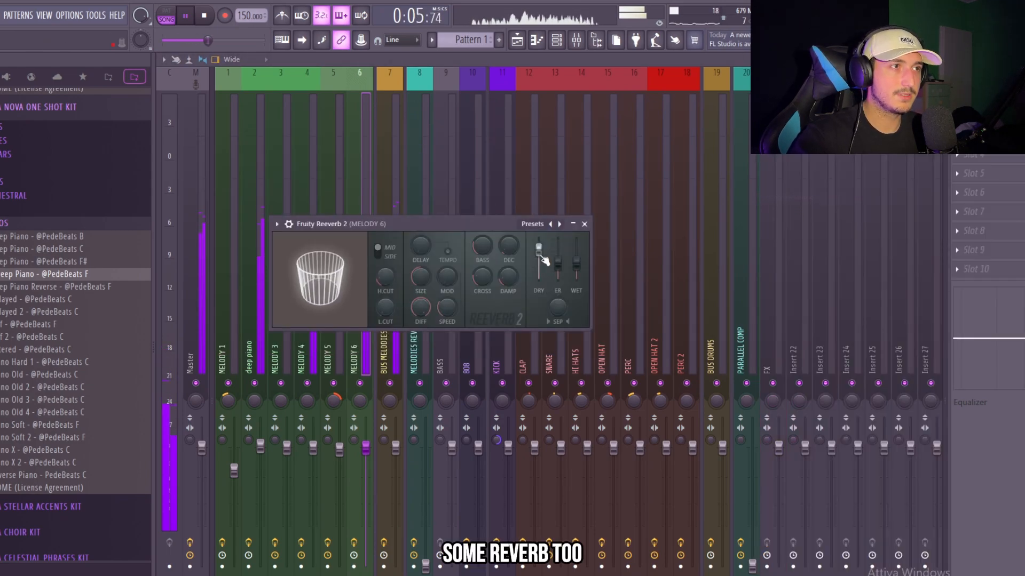
drag(365, 448, 366, 418)
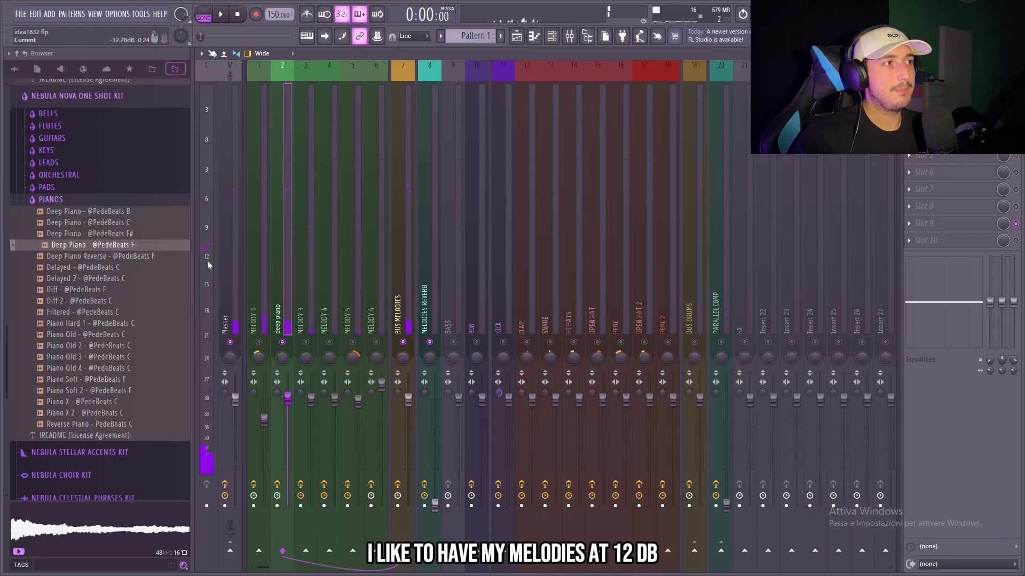
Play the melody mix and balance its levels by lowering the MELODY 3 and MELODY 4 faders
click(209, 257)
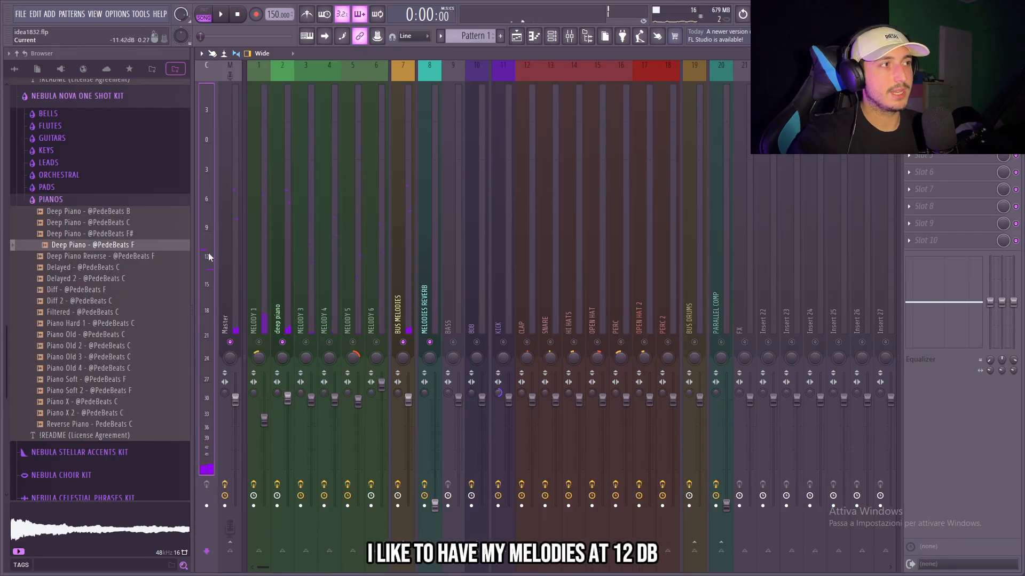
click(288, 257)
key(space)
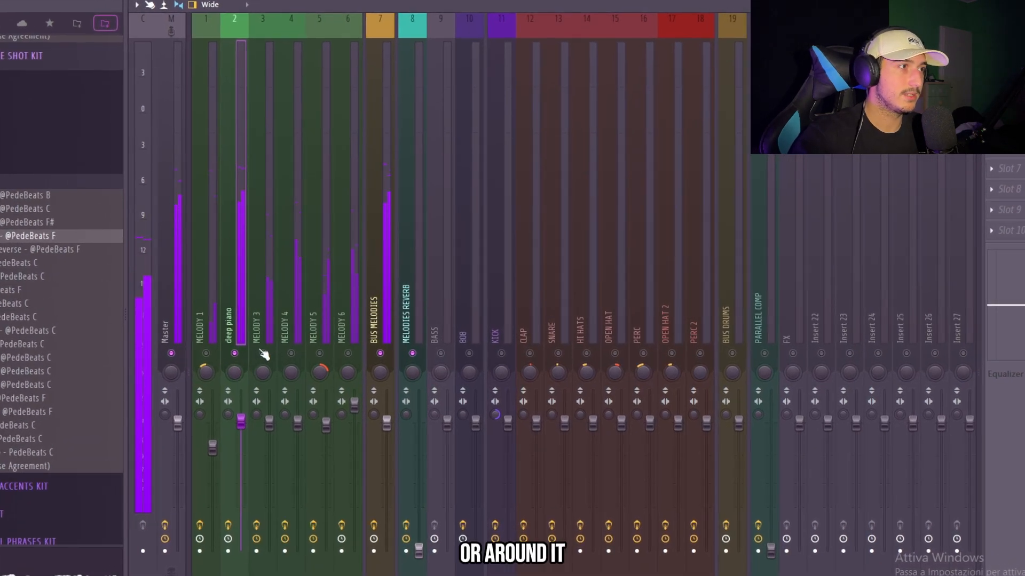
drag(269, 423, 298, 444)
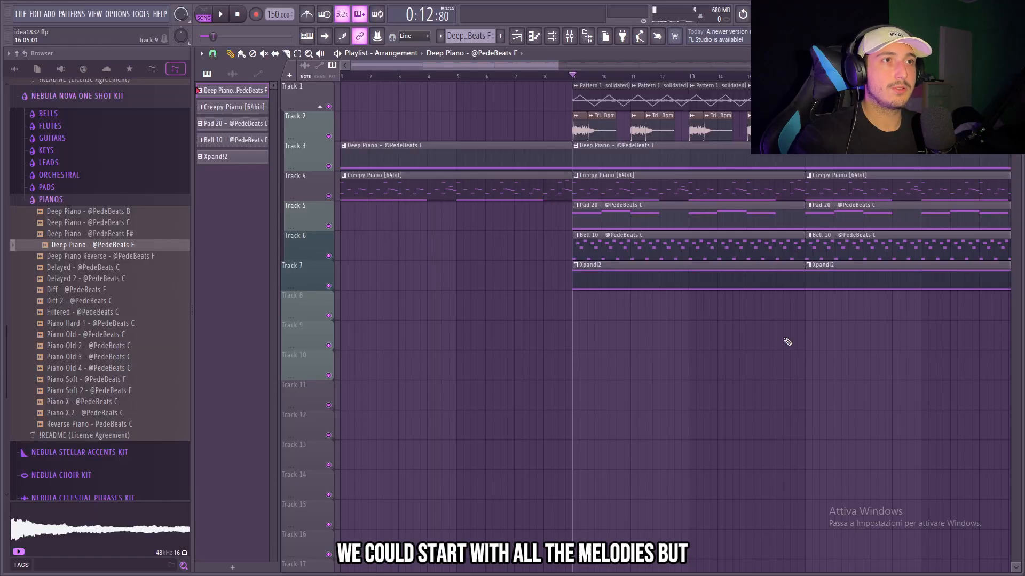
Copy the Track 1 texture and panning clips ahead of bar 9, keeping the copies only in bars 5 to 8
drag(774, 321, 616, 113)
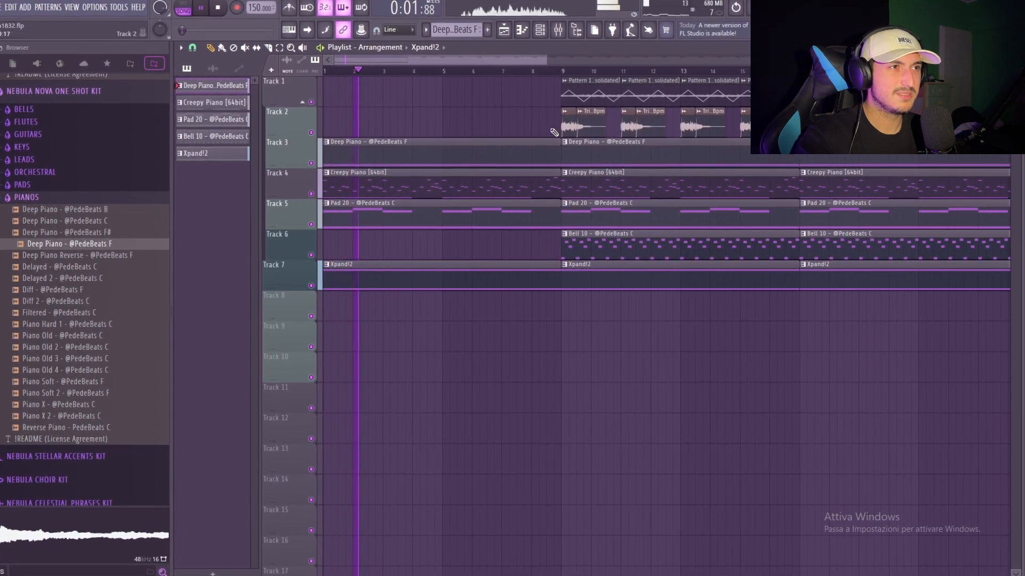
drag(541, 80, 763, 104)
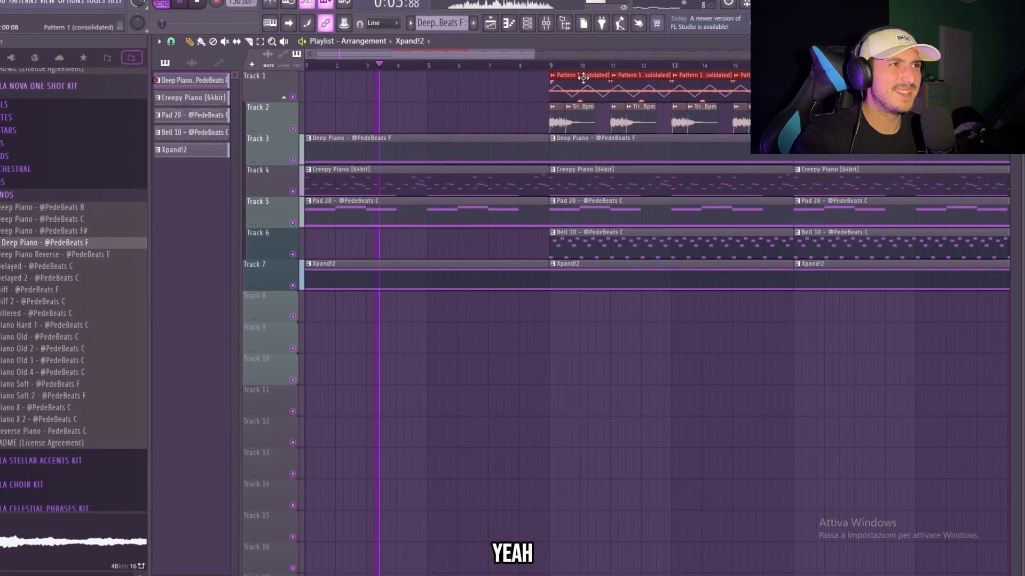
drag(583, 78, 285, 87)
ctrl+click(397, 115)
right_click(392, 88)
right_click(336, 88)
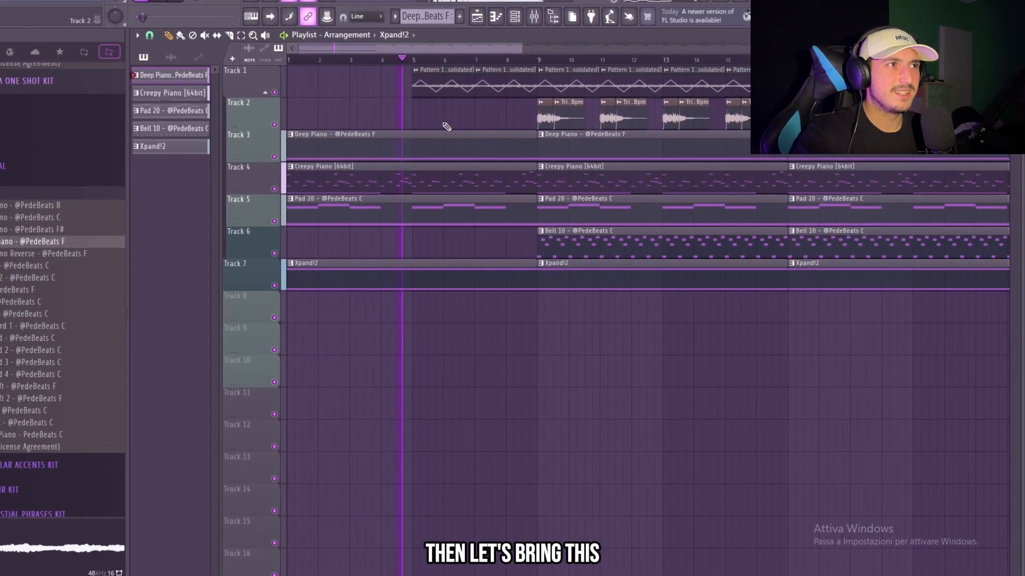
drag(419, 81, 490, 108)
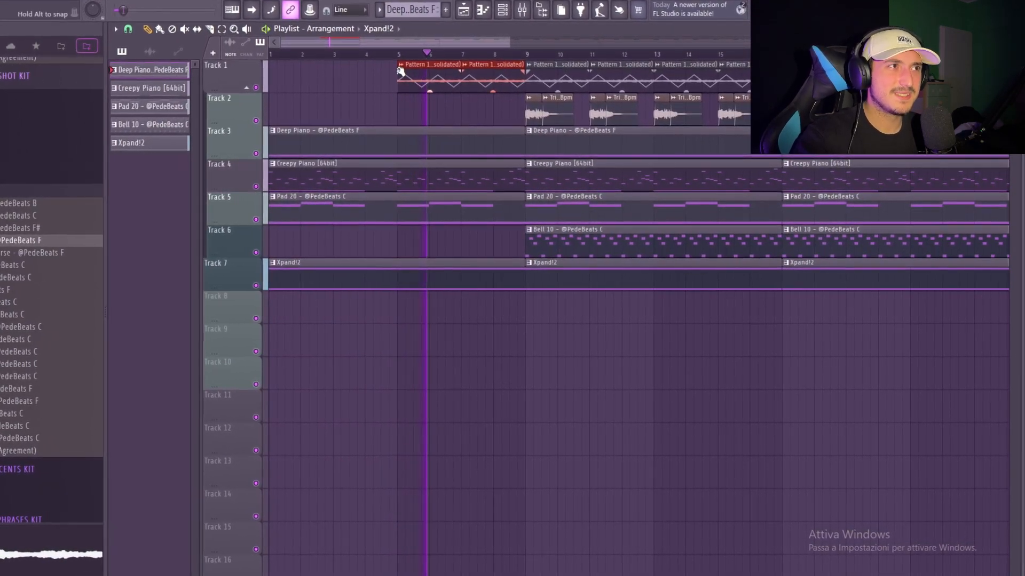
right_click(492, 123)
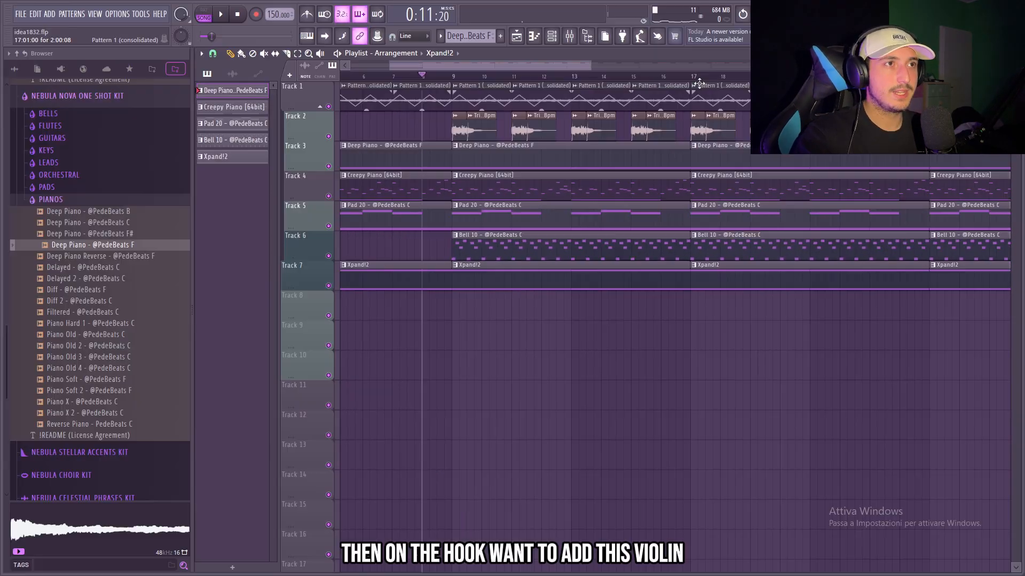
Thin out bars 9 to 16 by leaving out the Pad 20, Bell 10 and Xpand!2 clips there
drag(694, 78, 468, 85)
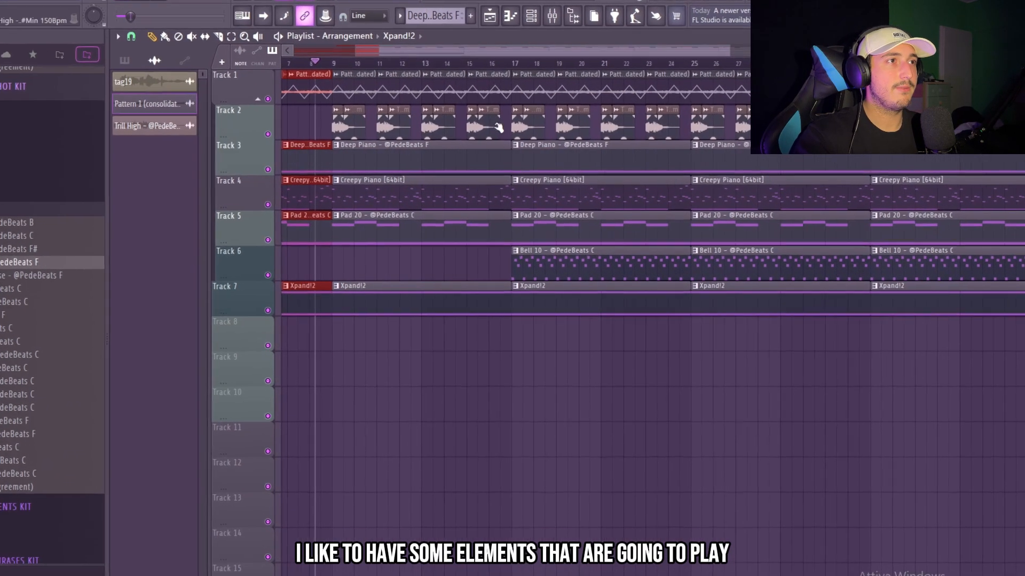
drag(342, 113, 527, 141)
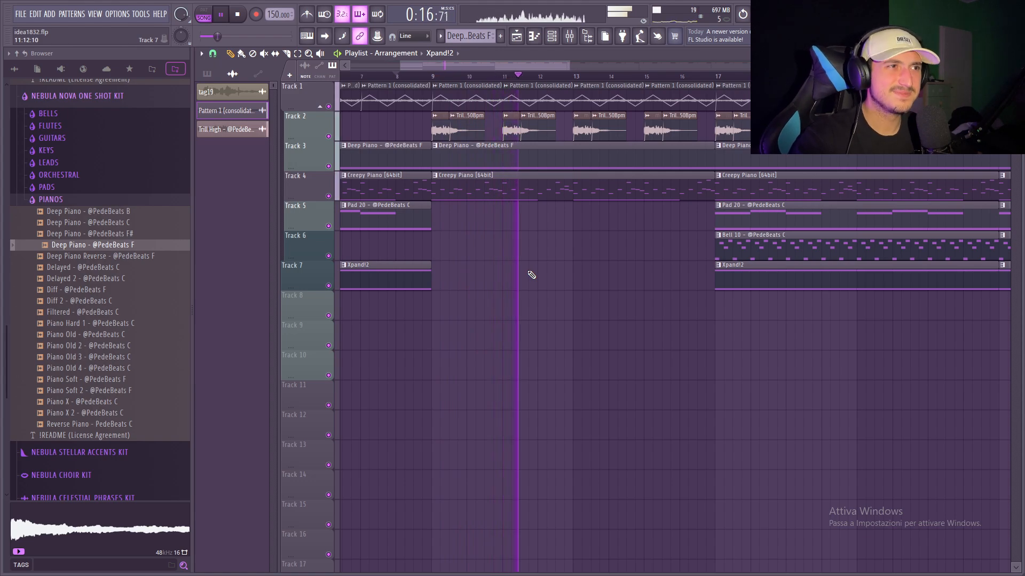
scroll(686, 310, down, 3)
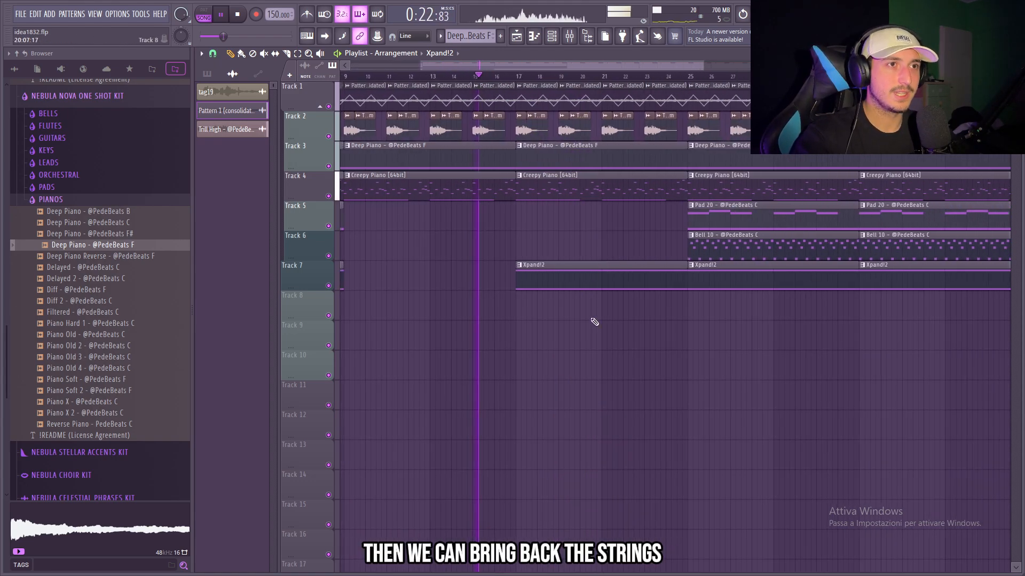
Remove the Pad 20 and Bell 10 clips from bars 17 to 32, and clear Tracks 1 and 2 in bars 25 to 32
drag(595, 319, 556, 231)
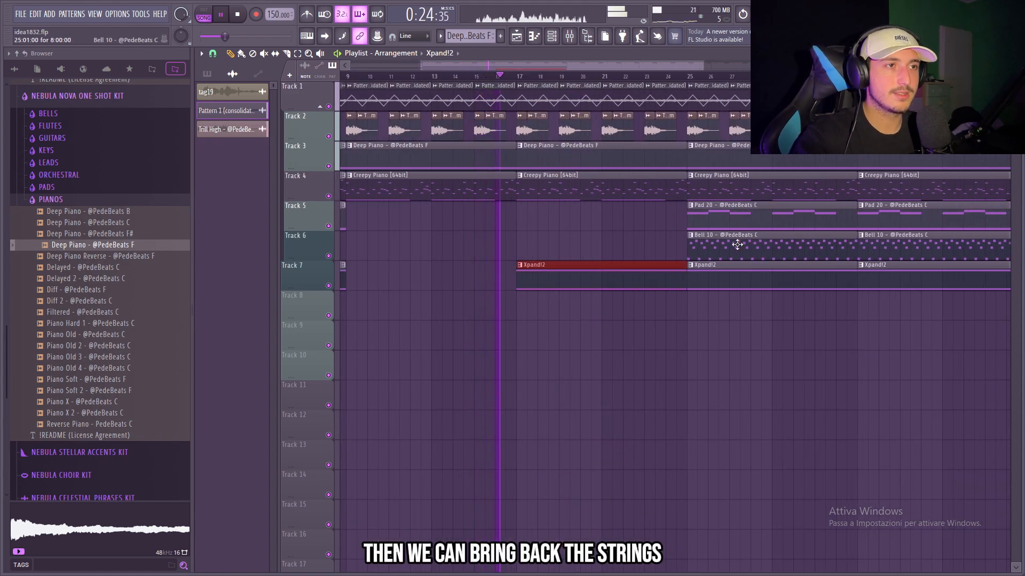
drag(737, 245, 556, 249)
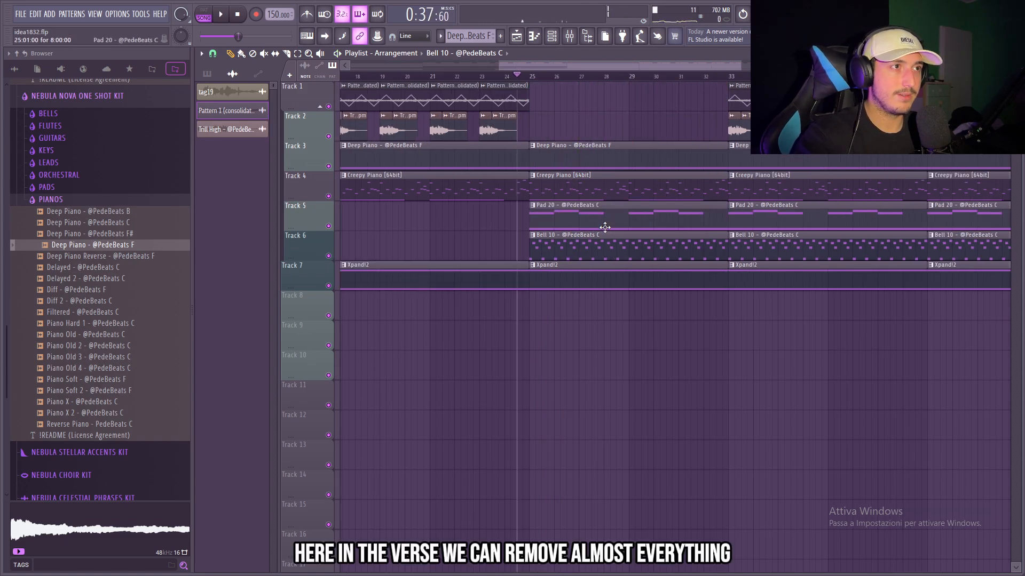
right_click(586, 275)
right_click(582, 247)
click(529, 80)
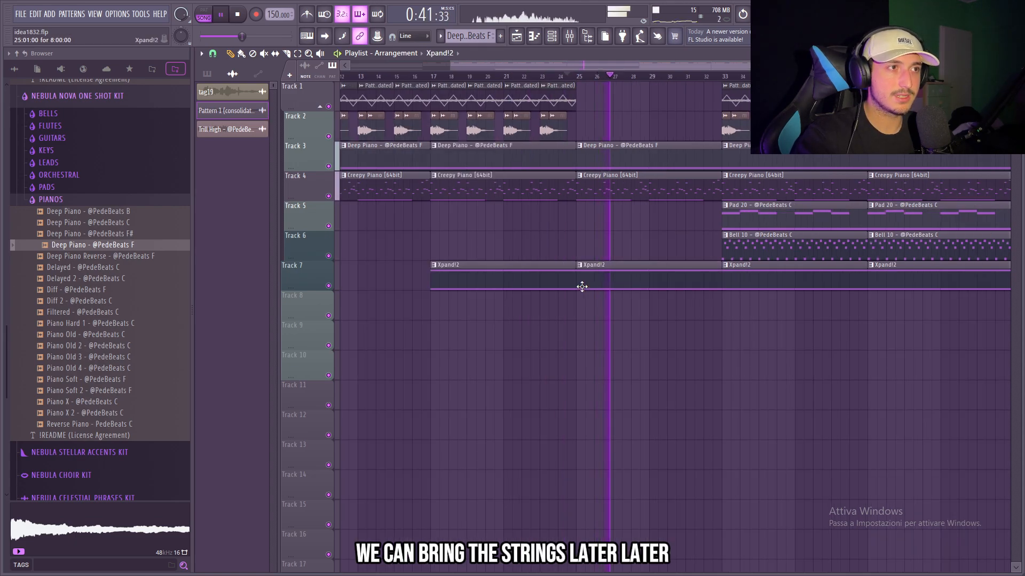
Trim the Xpand!2 strings clip in bars 25 to 32 so that it starts at bar 29
drag(649, 280, 674, 277)
scroll(749, 319, up, 2)
scroll(745, 280, up, 3)
scroll(743, 277, down, 3)
scroll(640, 283, up, 2)
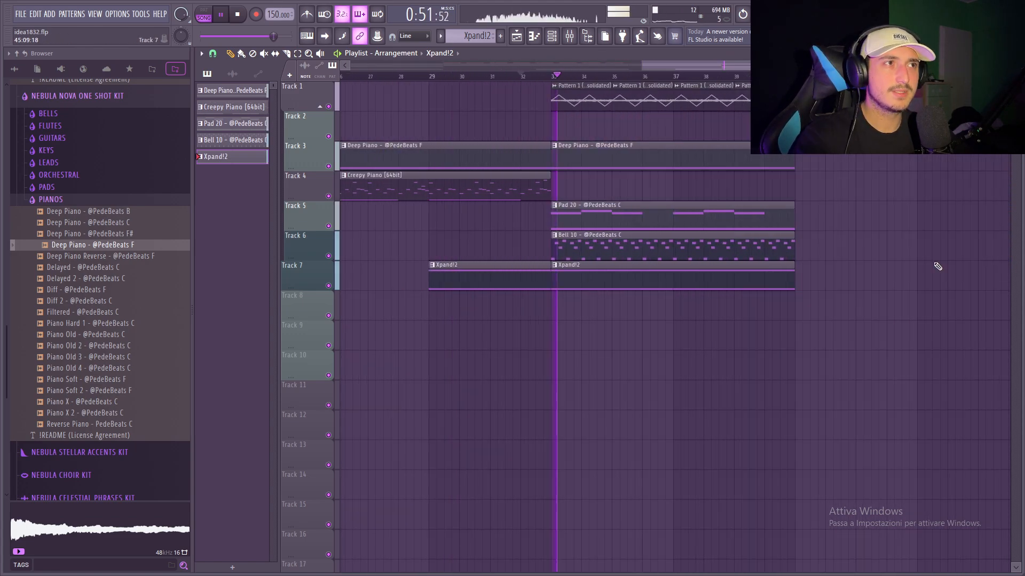
Clear the clips beyond bar 40 and select the whole remaining arrangement from bar 1 to bar 40
scroll(935, 265, down, 4)
drag(986, 312, 339, 96)
scroll(982, 264, up, 3)
scroll(982, 262, down, 3)
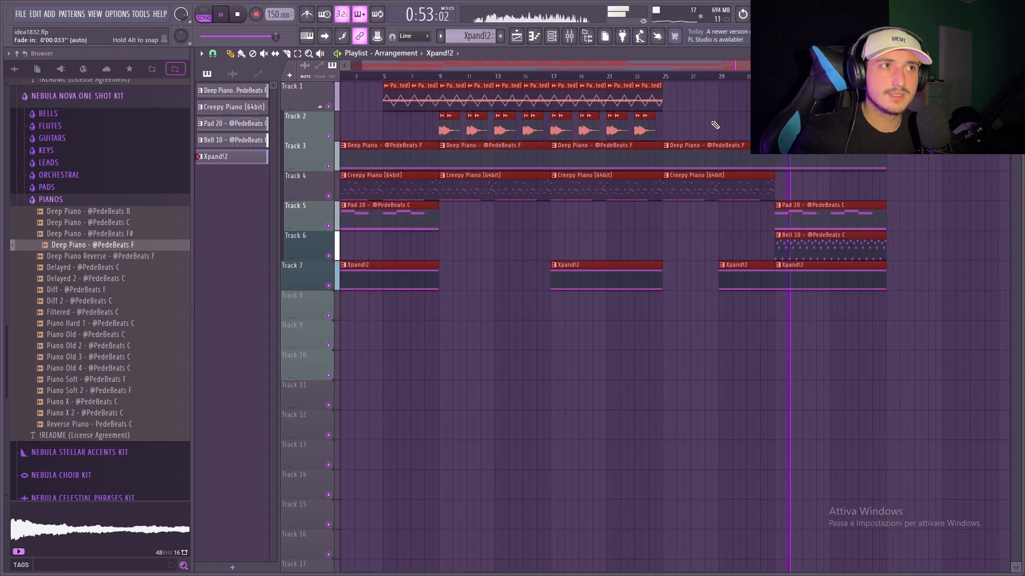
scroll(969, 191, up, 3)
scroll(908, 201, down, 3)
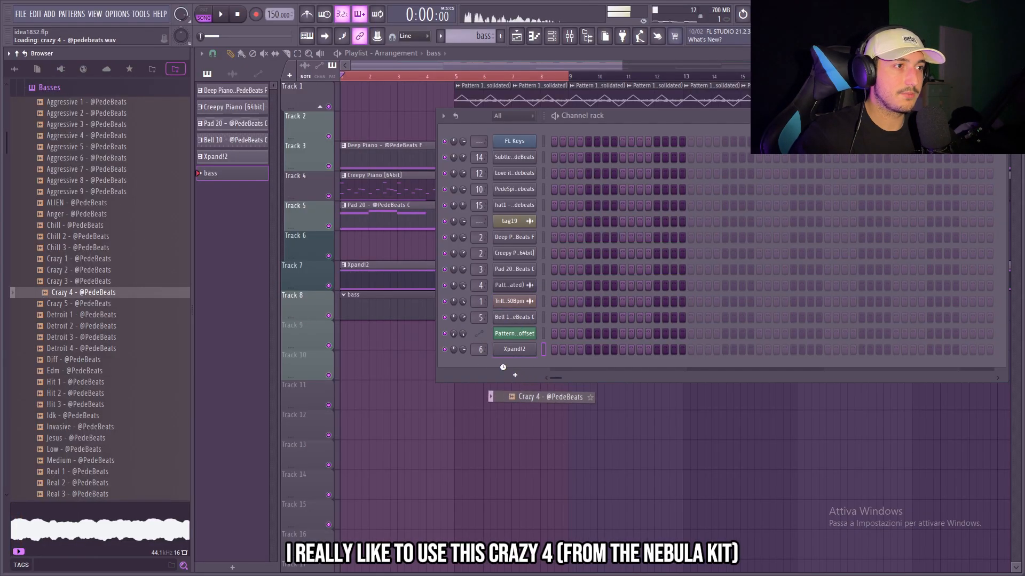
Open the Crazy 4 bass in the piano roll, add a four-bar C#5 note at bar 1 and raise it two semitones
key(F7)
click(237, 365)
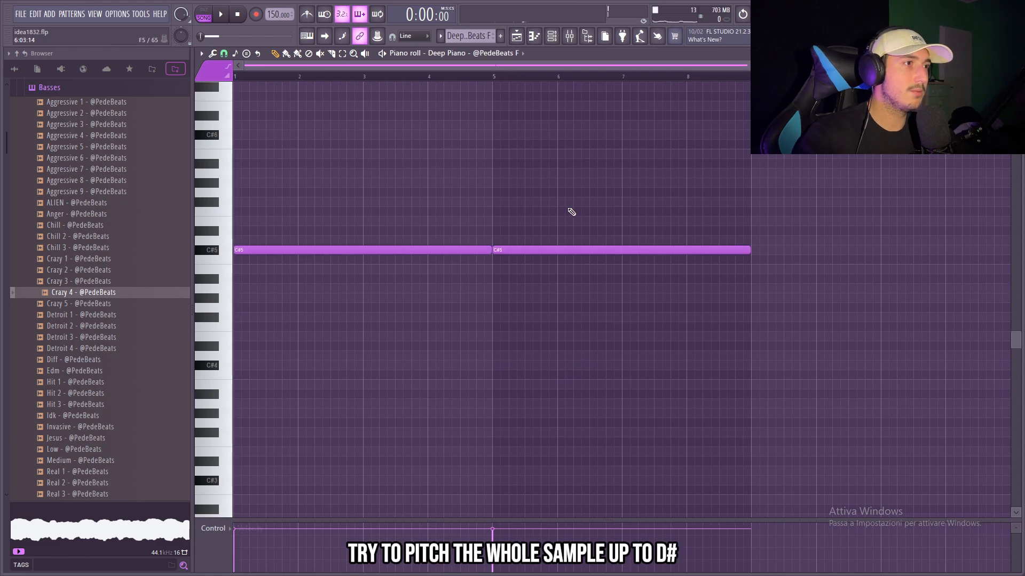
key(Up)
key(Up)
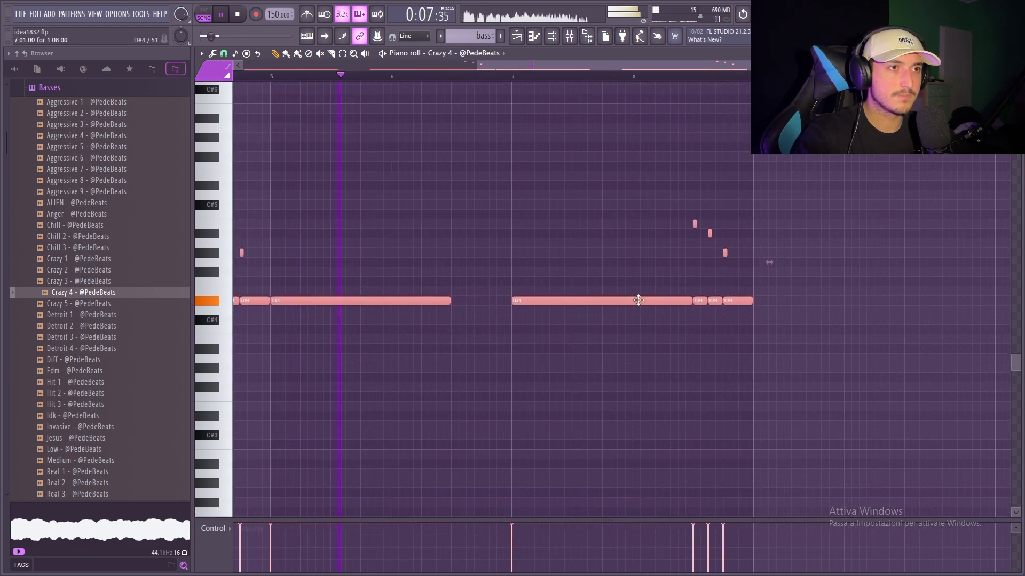
Rework the bass line's ending: keep D#4 only through bar 7 and fill bar 8 with half-bar B4 and A#4 notes
scroll(716, 319, up, 1)
ctrl+click(716, 319)
right_click(717, 302)
right_click(737, 303)
right_click(697, 301)
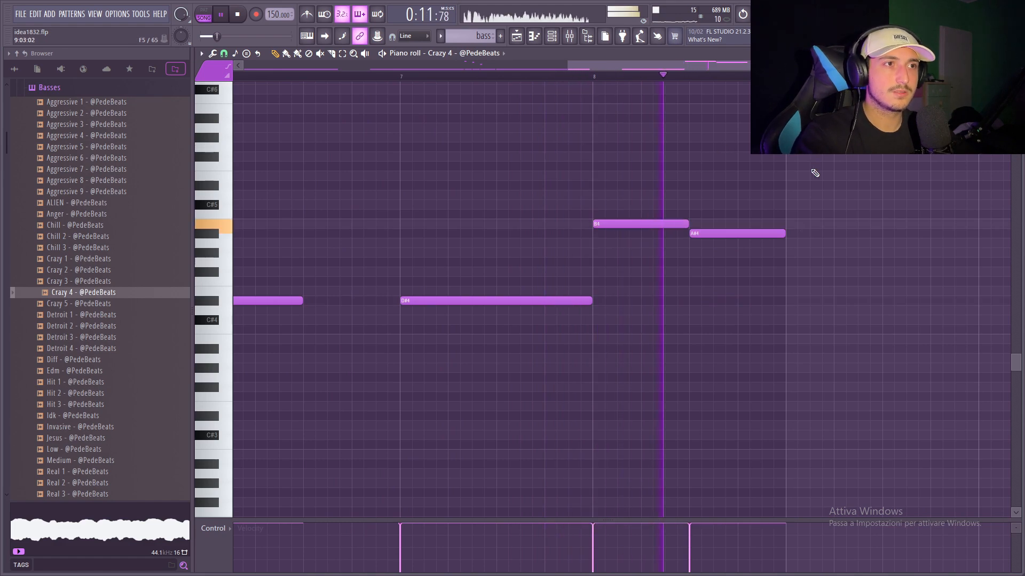
scroll(808, 187, down, 3)
scroll(792, 267, up, 3)
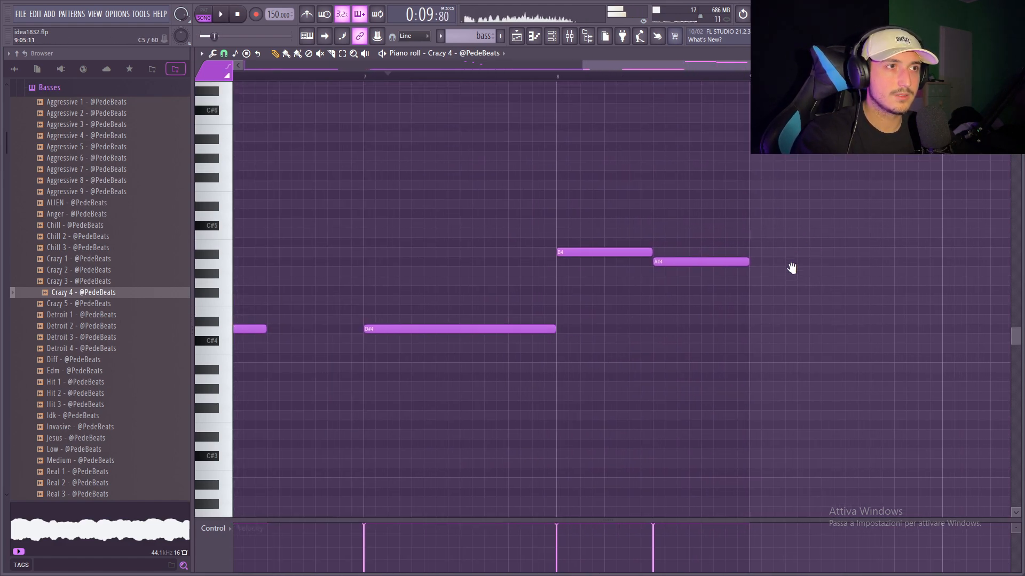